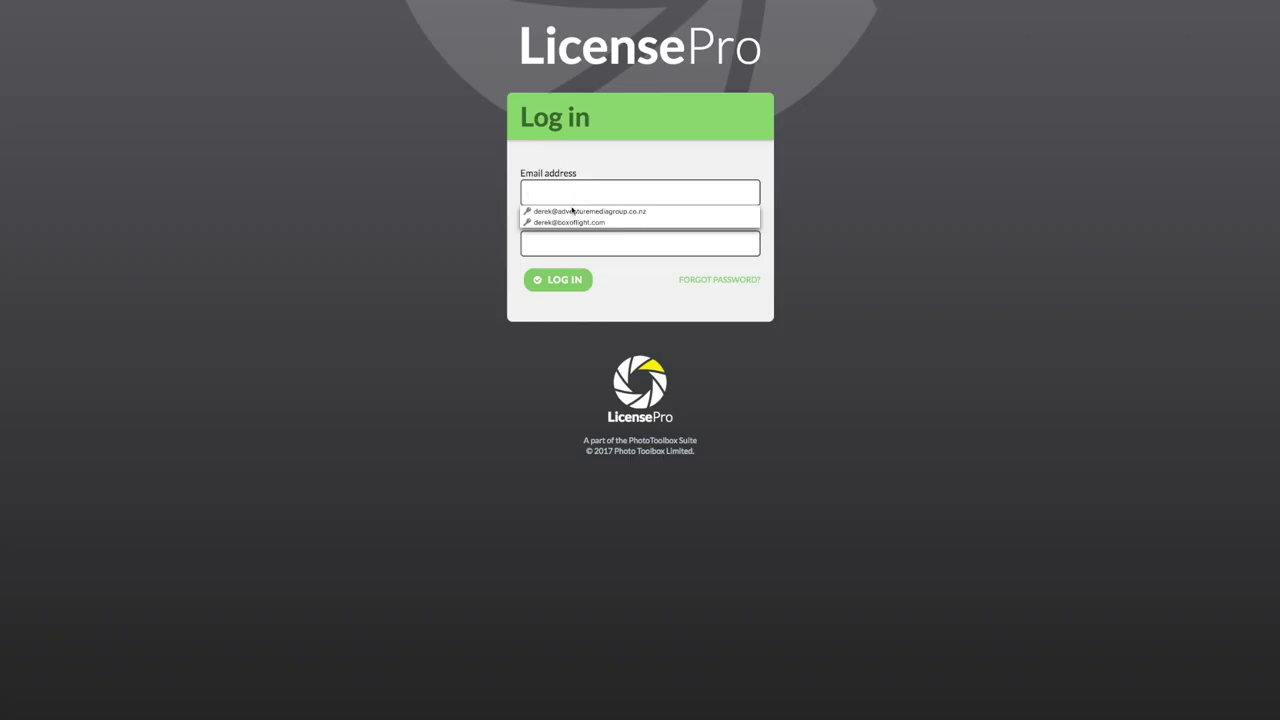
Step: Log in to LicensePro with the saved email suggestion
left_click(572, 211)
left_click(549, 284)
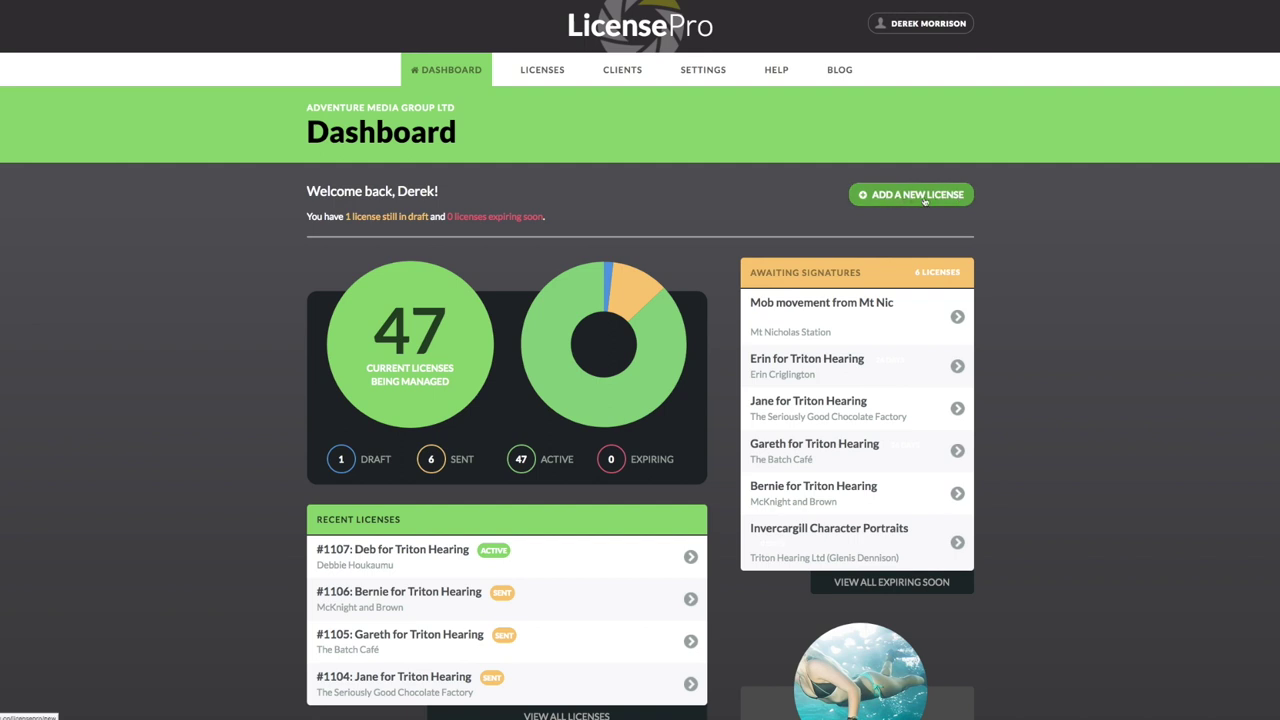
Step: Create a new license and add Aj's Honey (AJ) as a new client
left_click(925, 198)
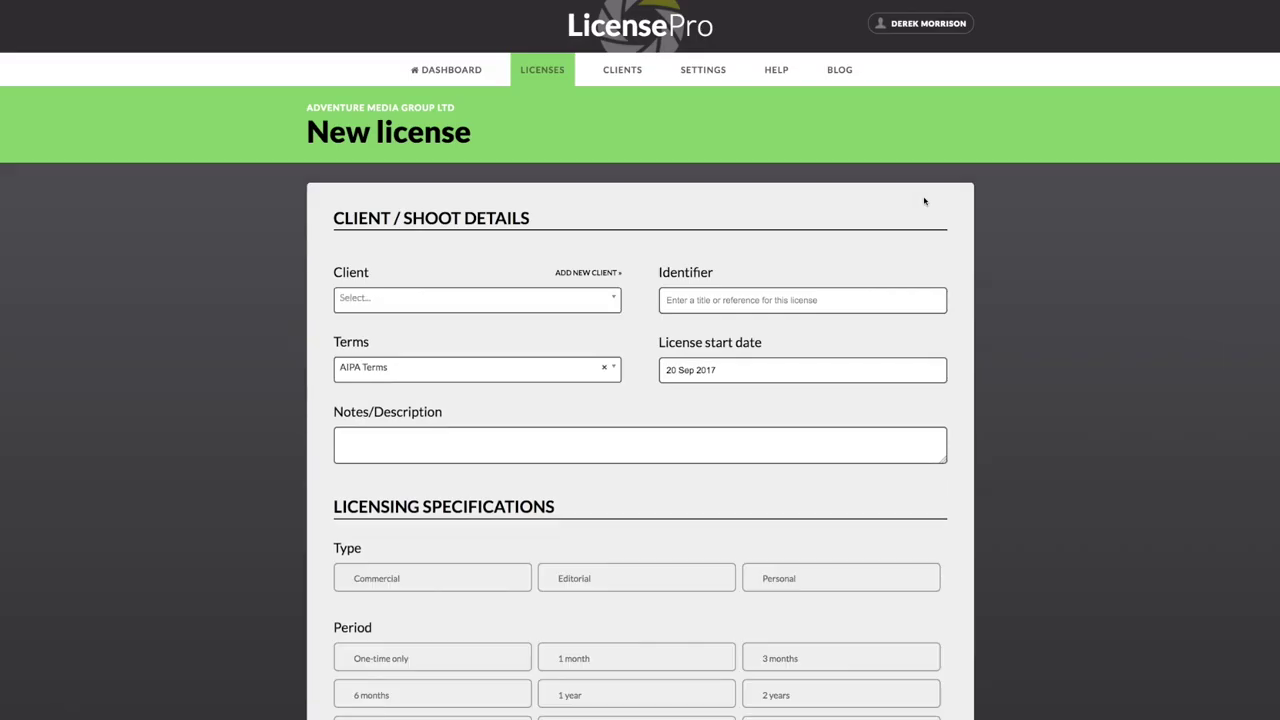
left_click(553, 301)
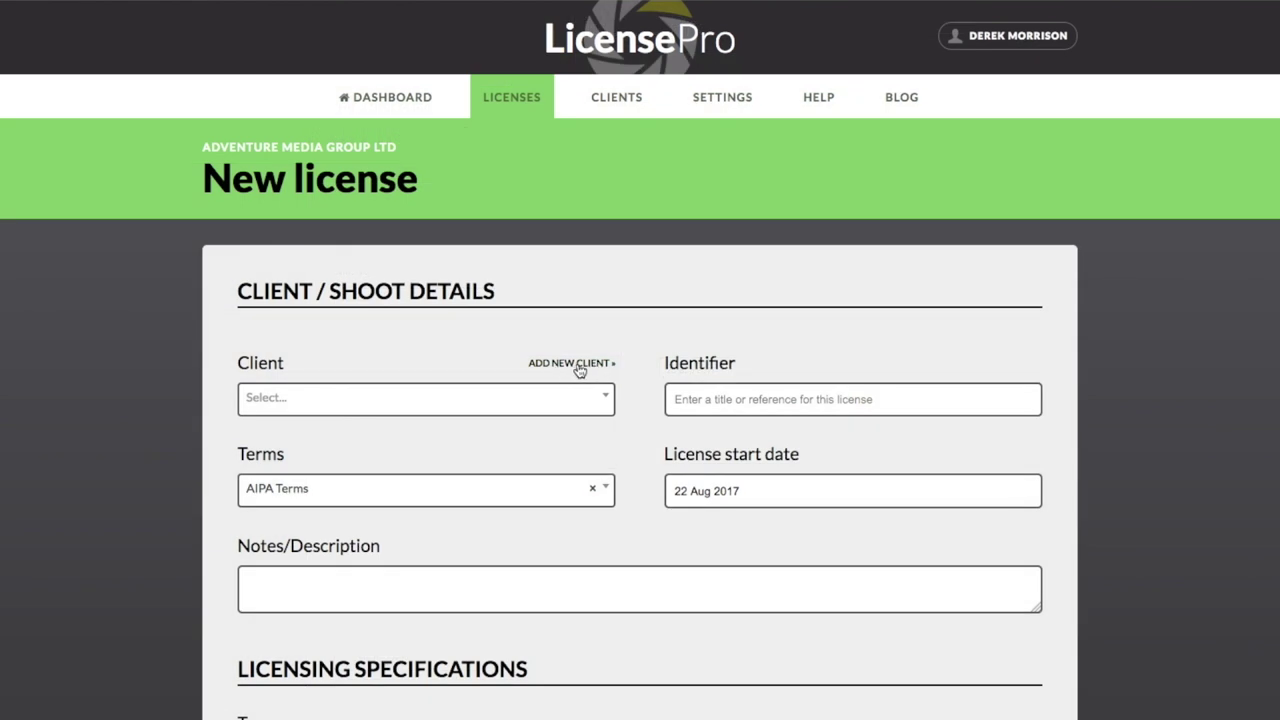
left_click(585, 366)
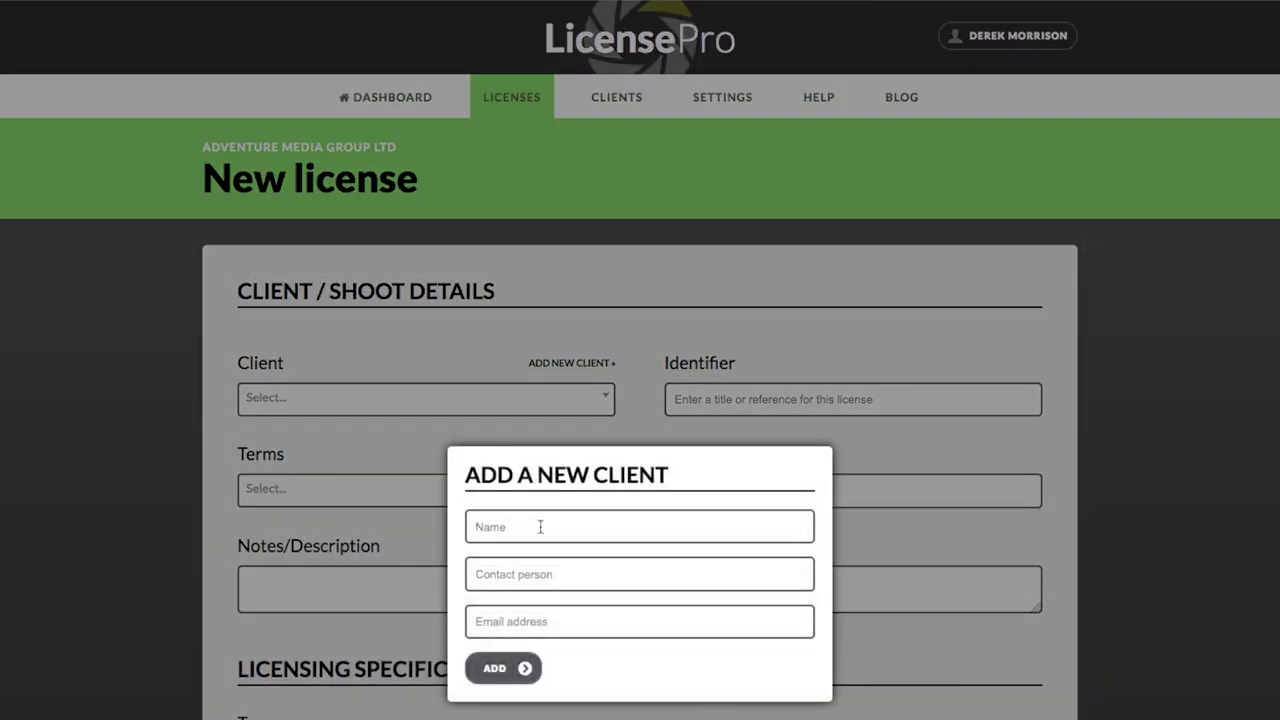
left_click(540, 527)
type("AIPA Terms")
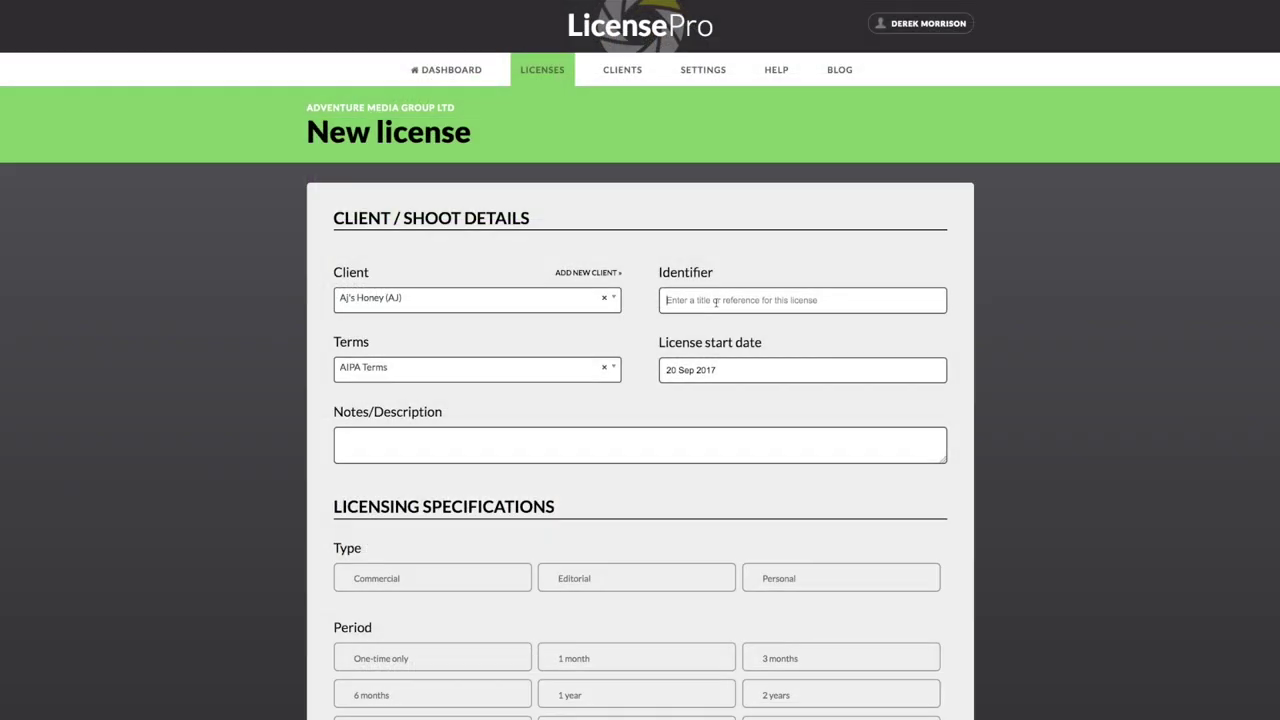
Step: Enter 'Honey harvest' as the license identifier and choose AIPA Terms
type("Honey")
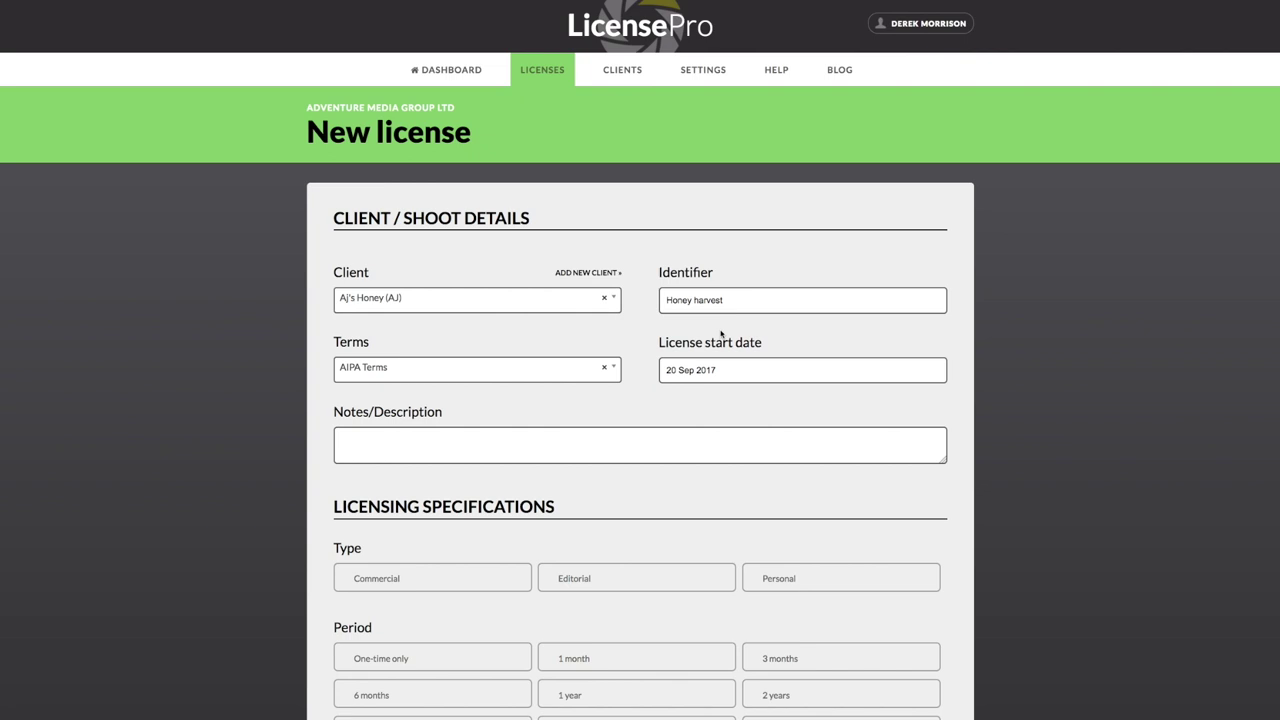
type("harvest")
scroll(720, 334, "down", 2)
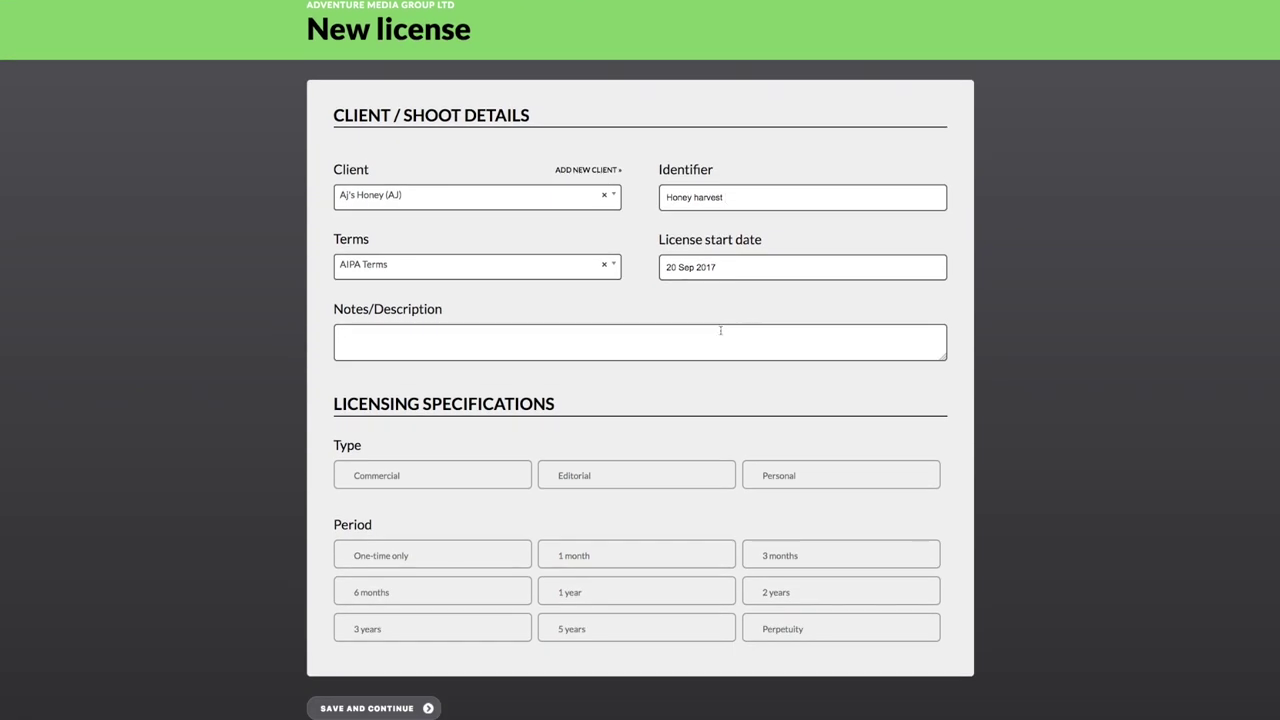
left_click(554, 270)
left_click(352, 315)
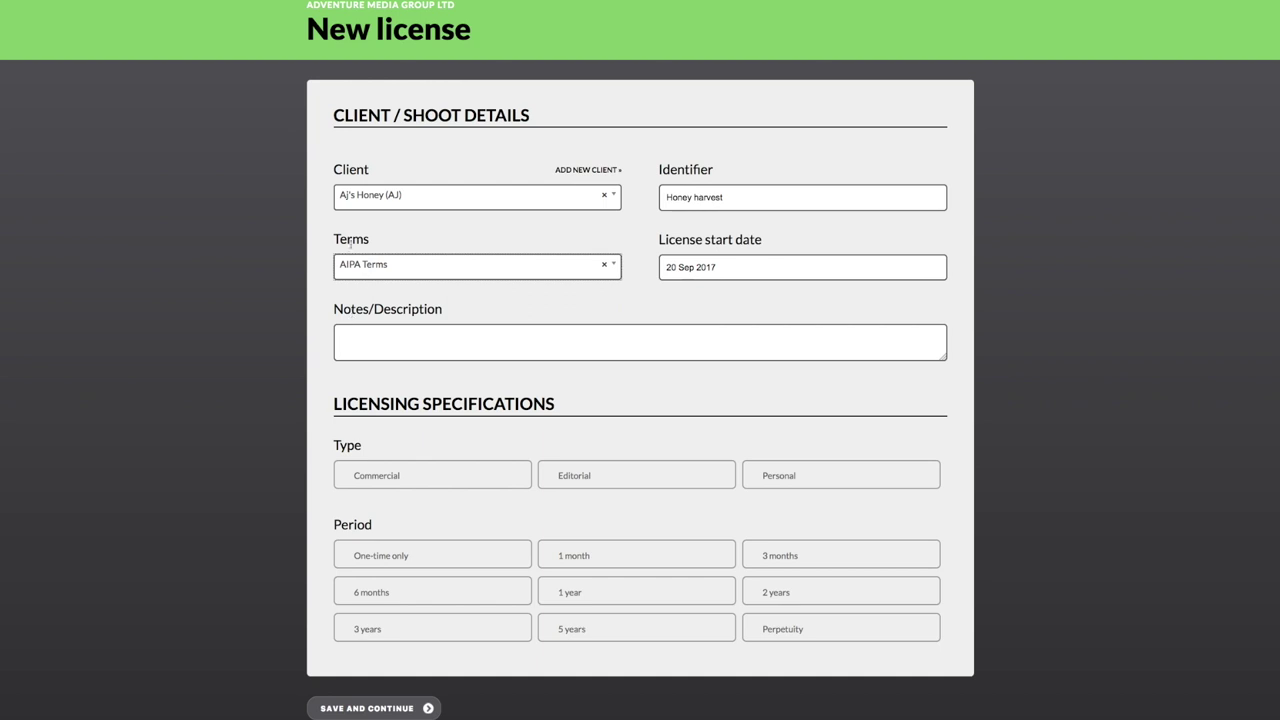
Step: Set the license start date to 04 Dec 2017
left_click(692, 272)
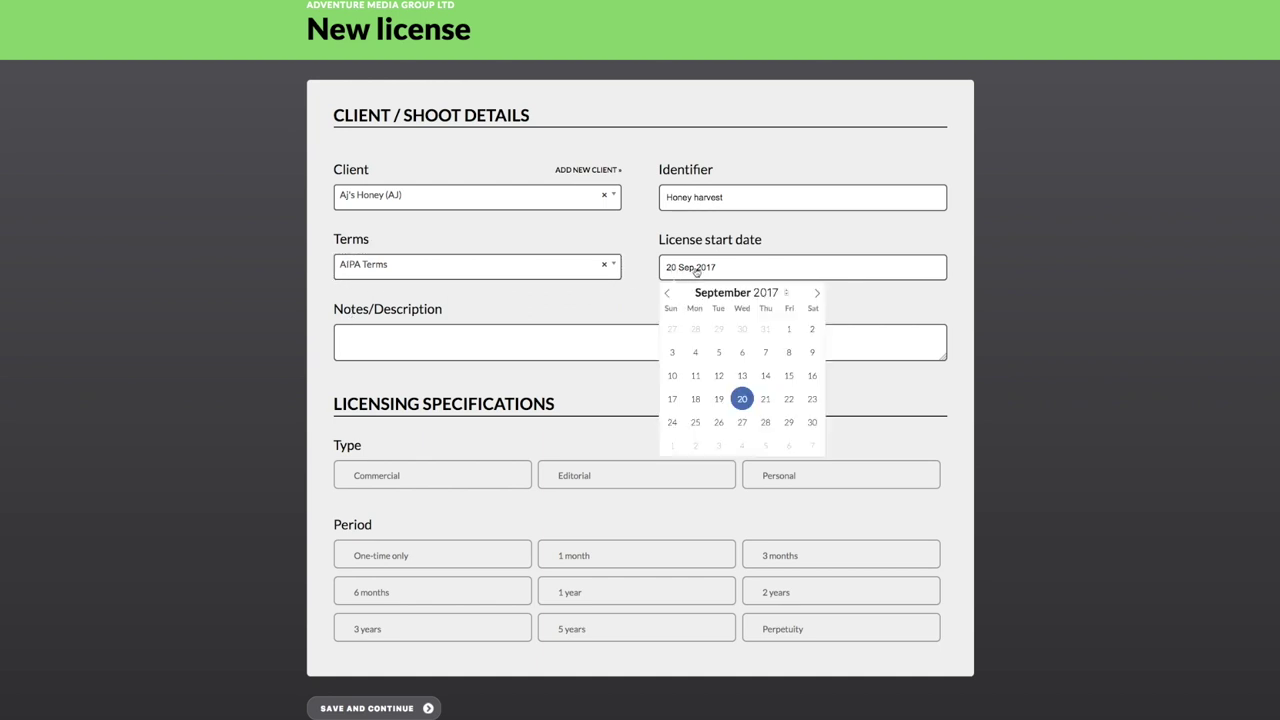
left_click(818, 294)
left_click(818, 294)
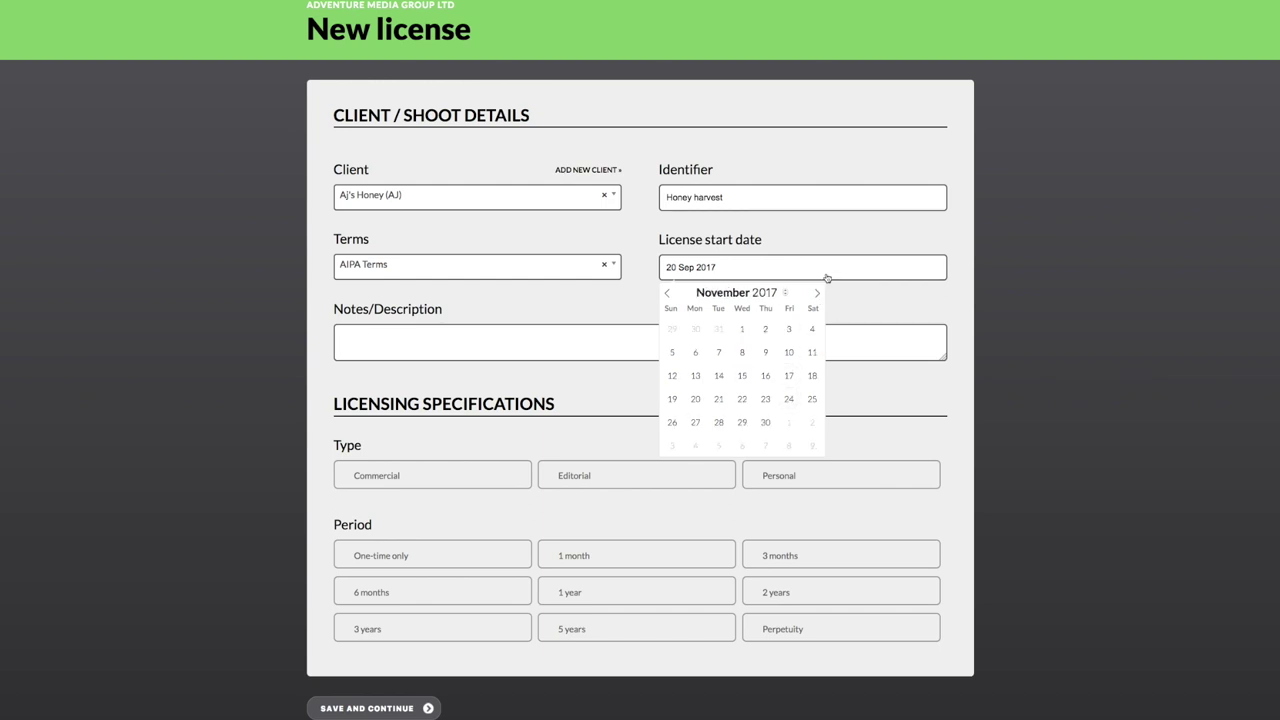
left_click(818, 294)
left_click(696, 354)
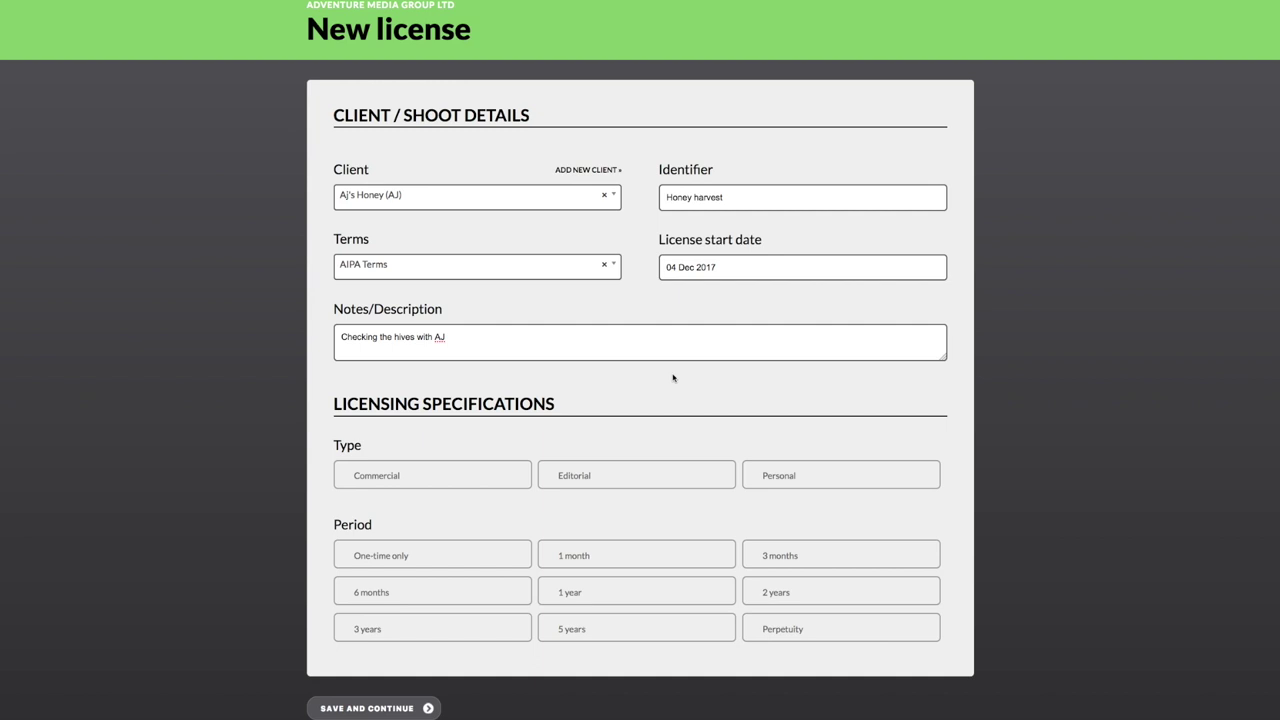
Step: Switch the license type from Personal through Editorial to Commercial
scroll(673, 378, "down", 3)
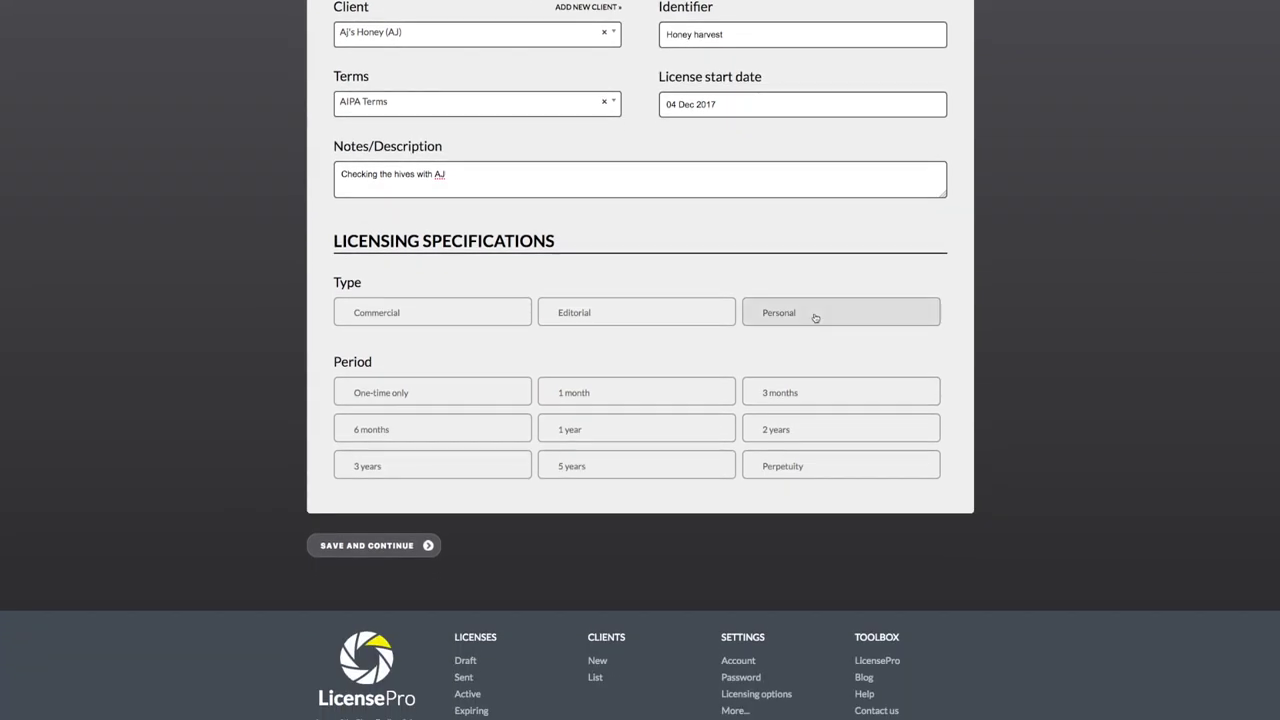
left_click(815, 317)
scroll(851, 406, "down", 1)
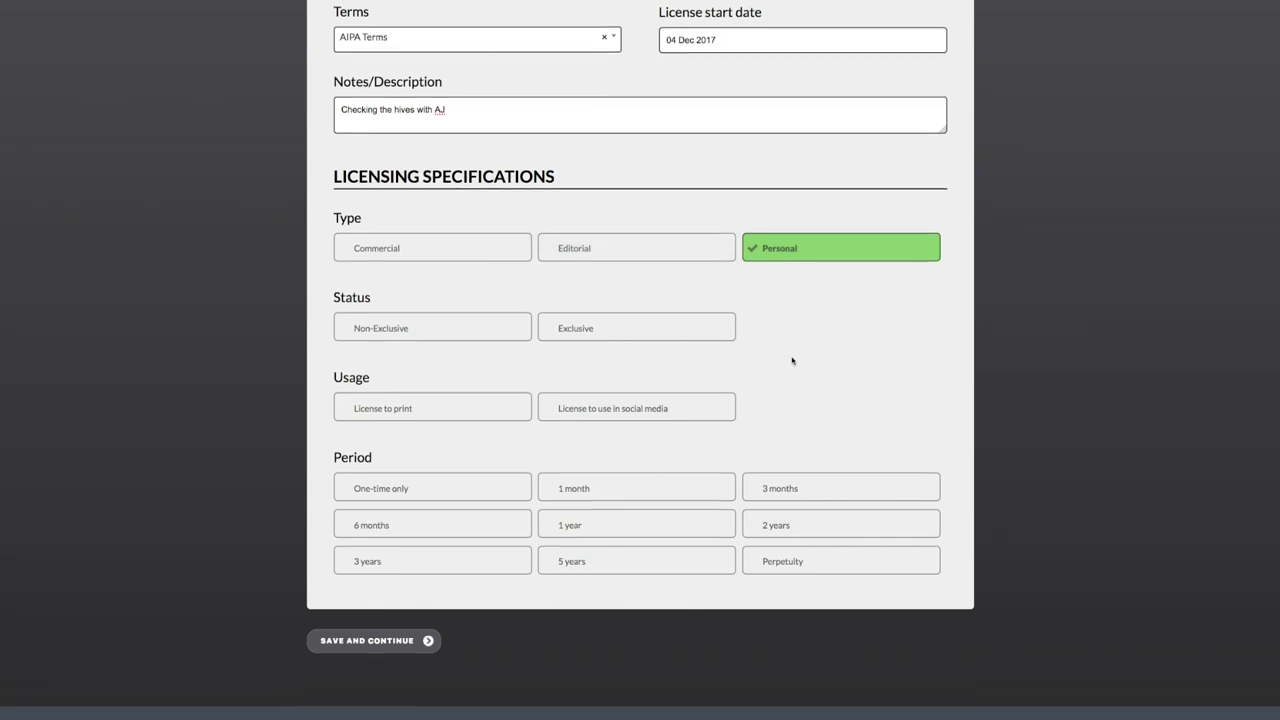
scroll(791, 360, "up", 1)
left_click(672, 302)
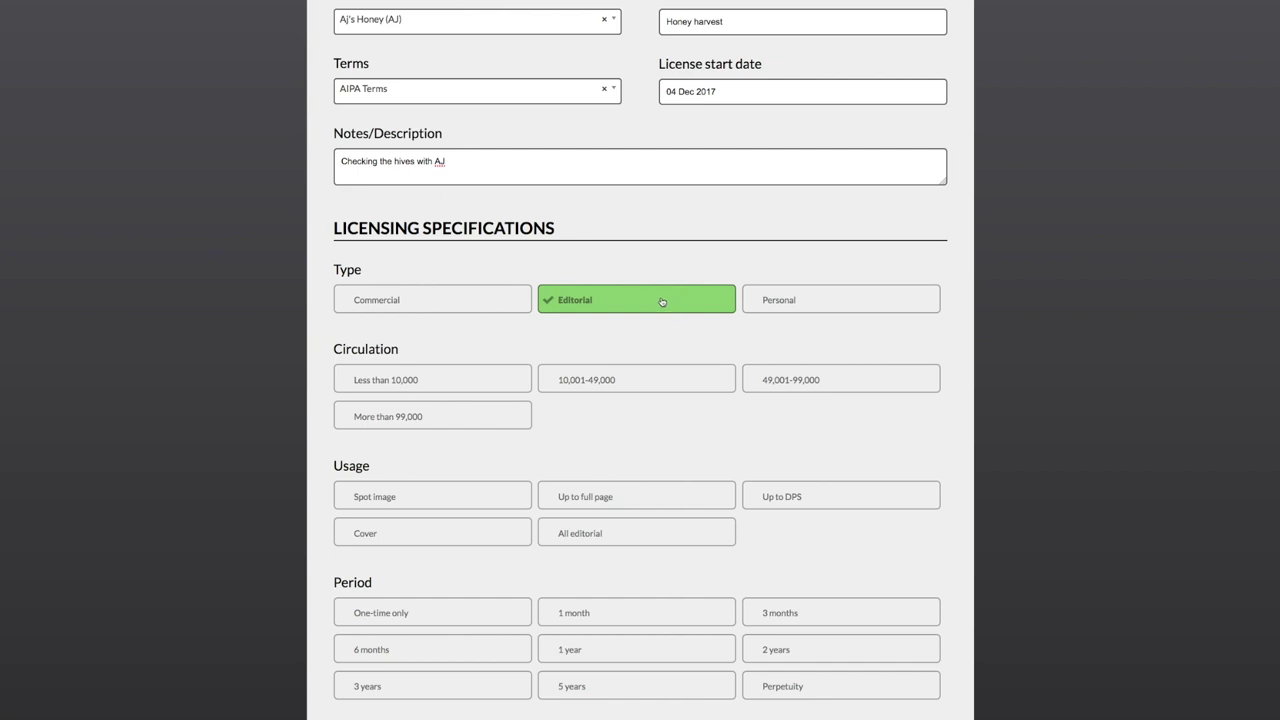
left_click(420, 303)
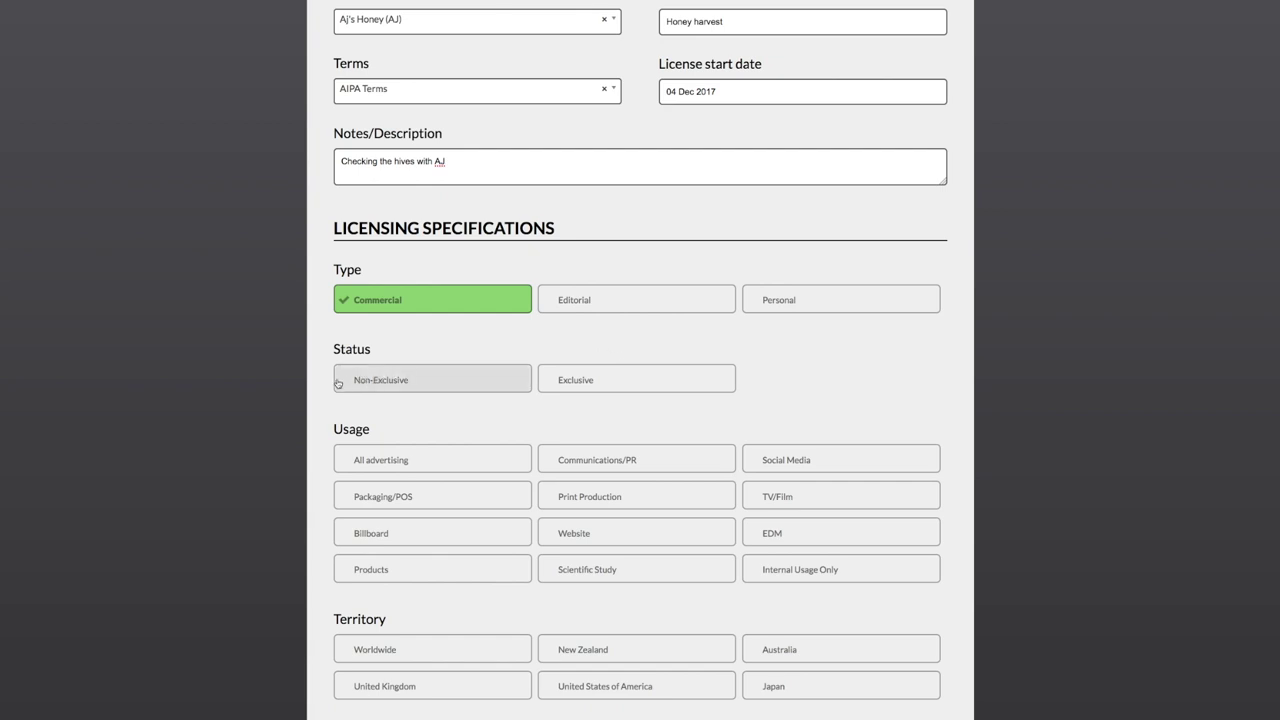
Step: Make the license Non-Exclusive with Packaging/POS, Social Media and Website usage, Worldwide territory
left_click(391, 381)
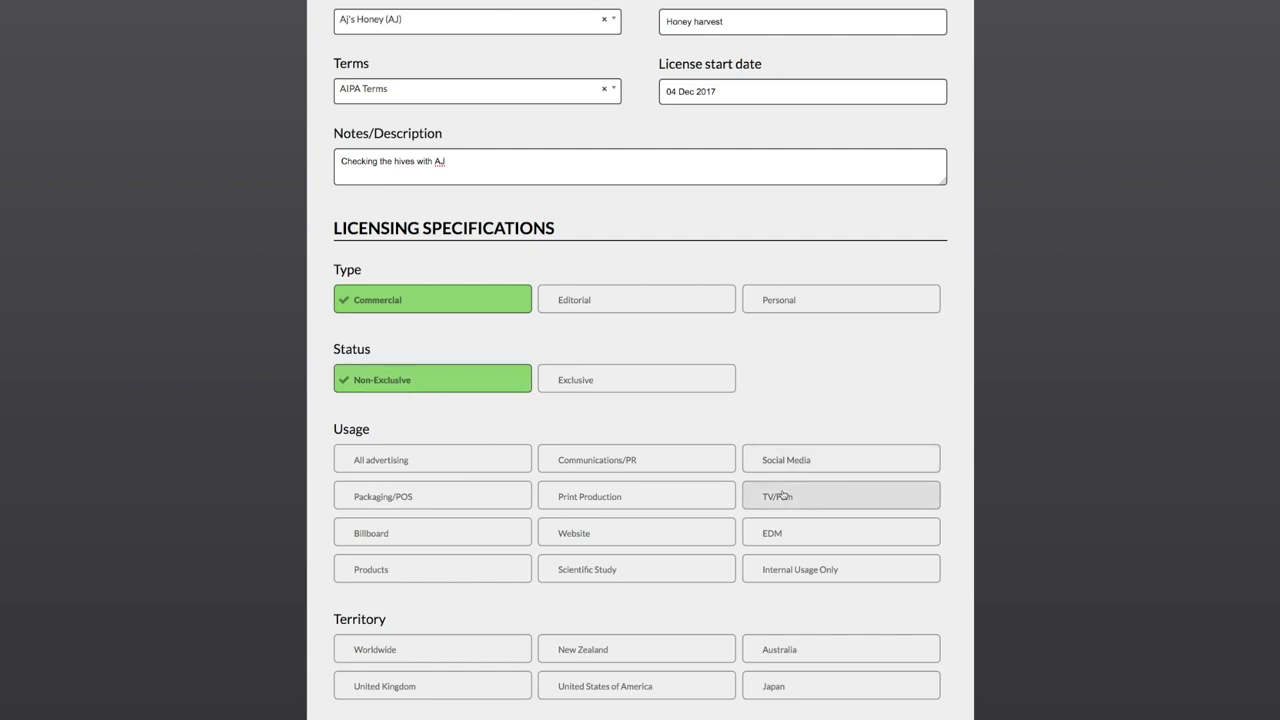
left_click(424, 502)
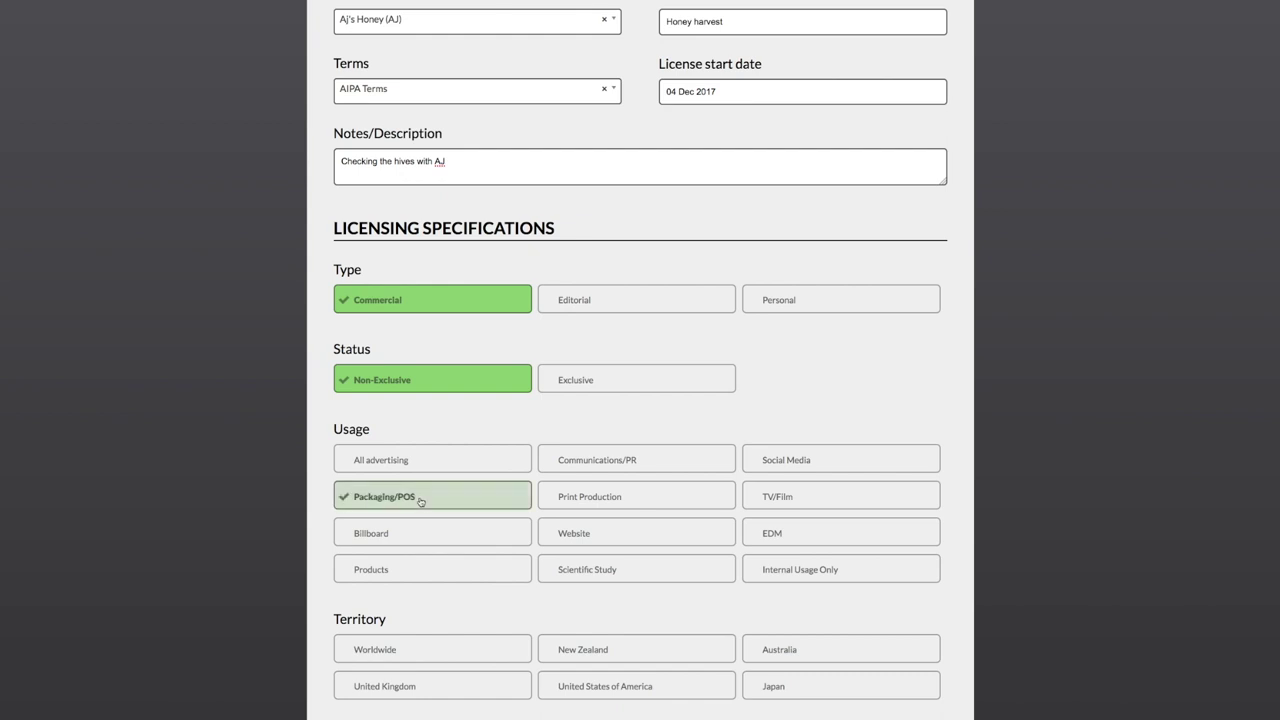
left_click(806, 462)
left_click(603, 537)
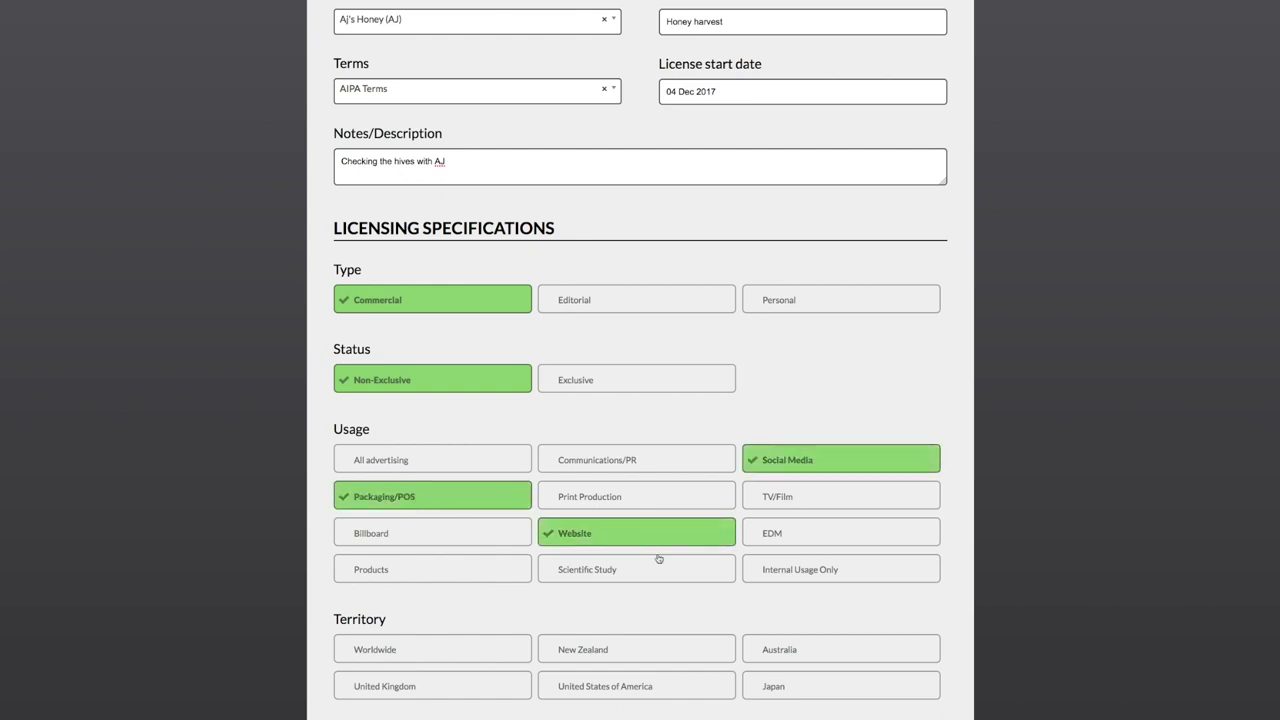
scroll(721, 614, "down", 1)
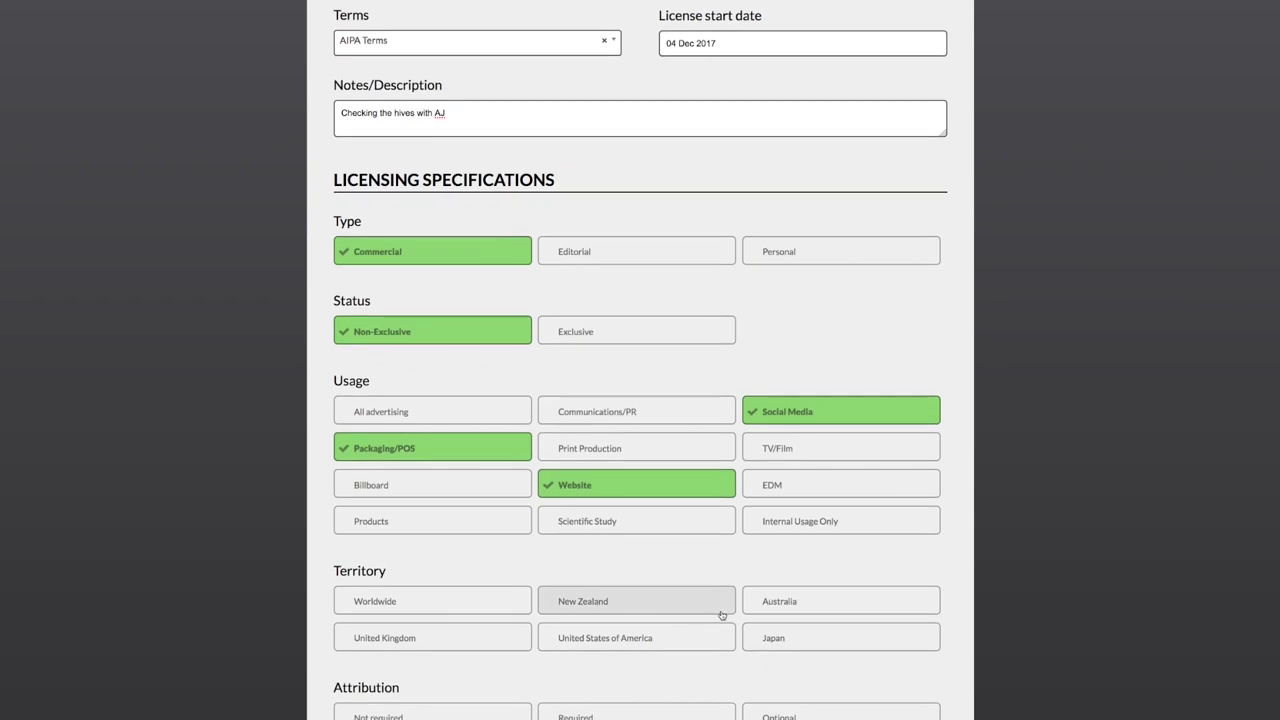
scroll(721, 614, "down", 1)
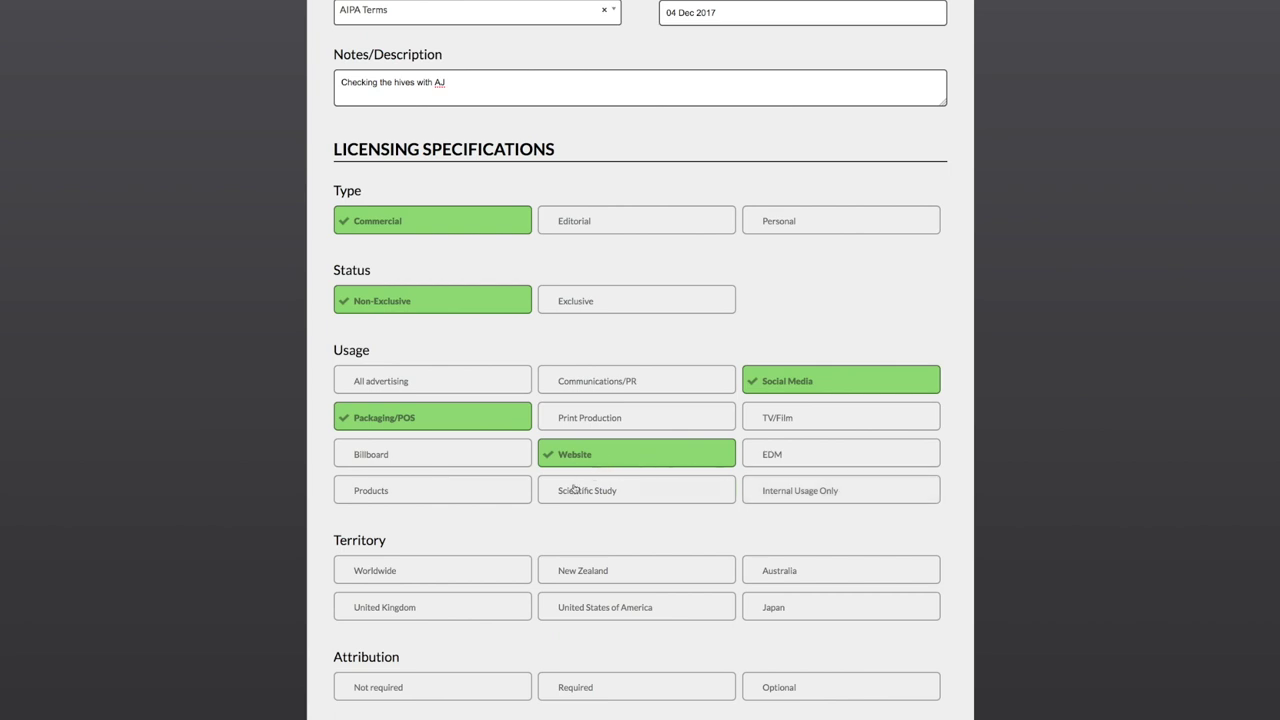
left_click(499, 570)
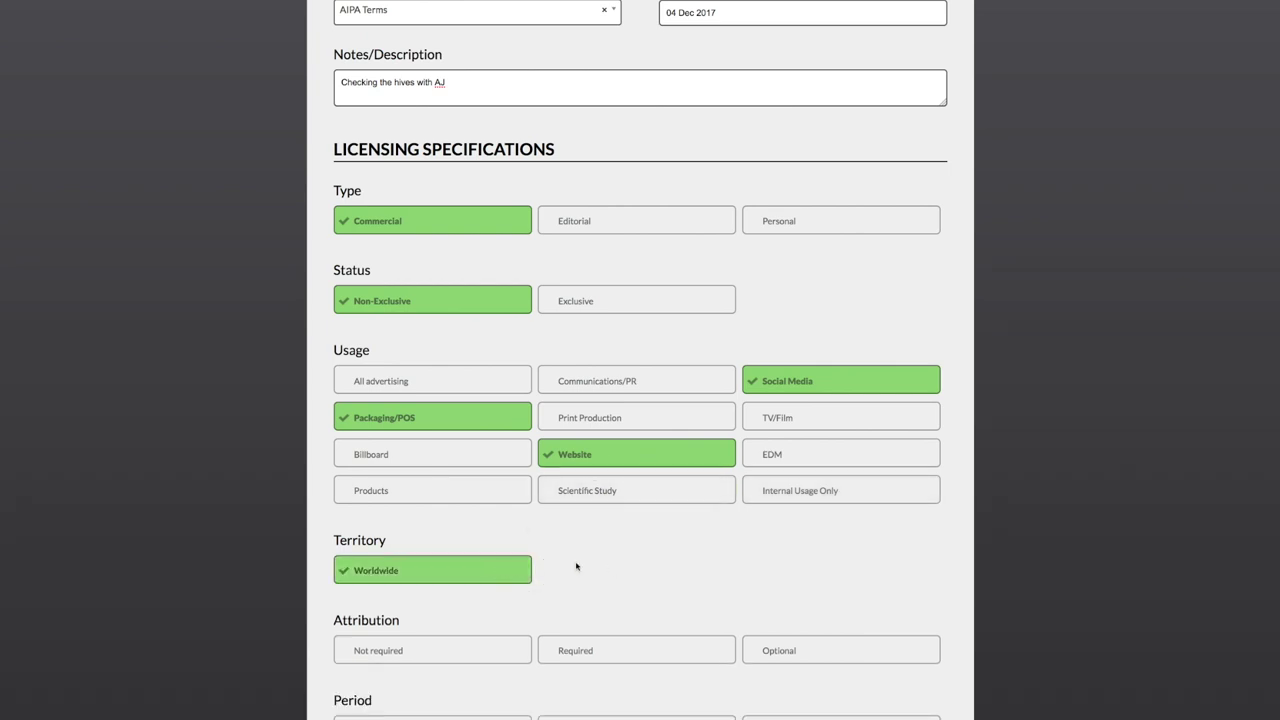
Step: Set attribution to Optional and the period to 2 years, then save the specifications
scroll(614, 569, "down", 2)
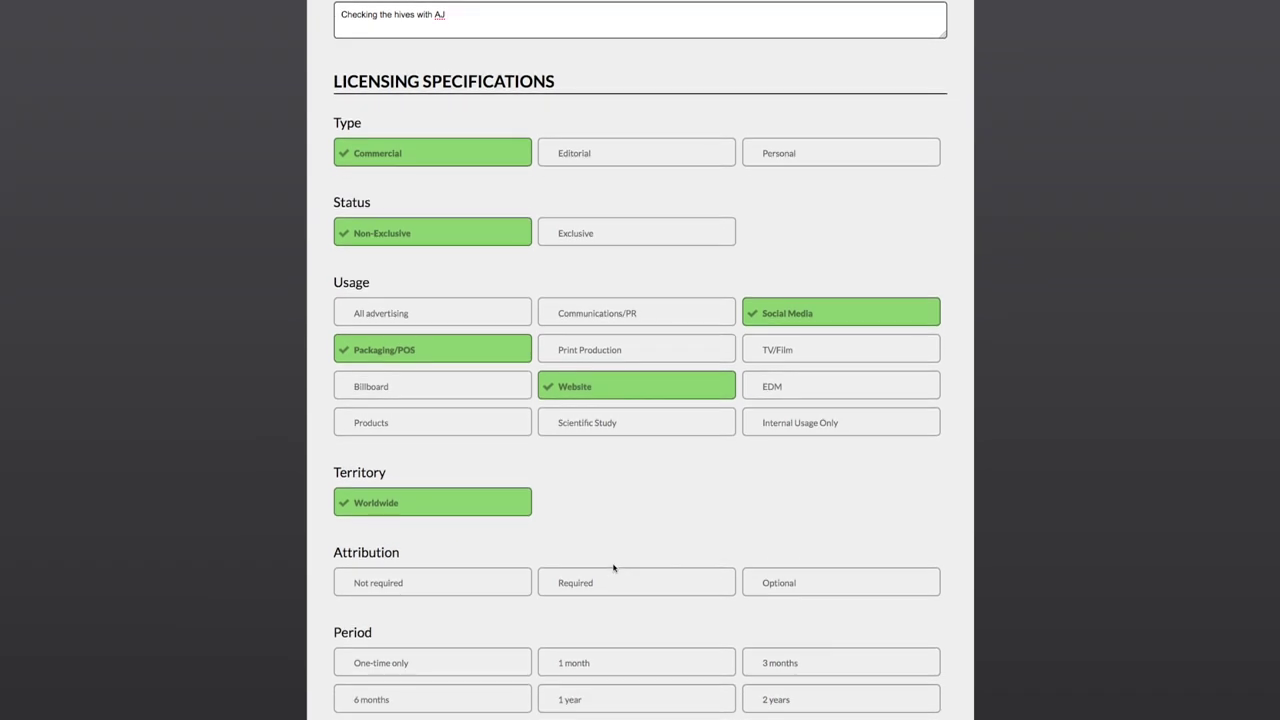
scroll(614, 568, "down", 2)
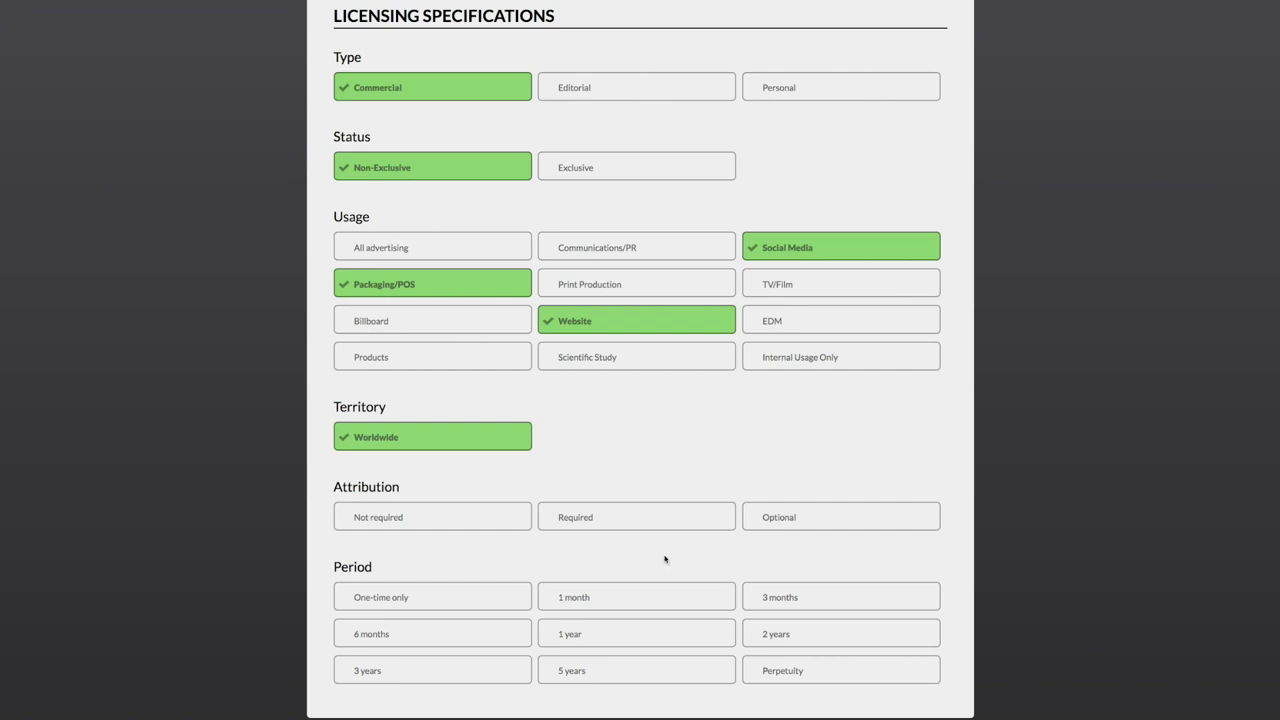
left_click(770, 522)
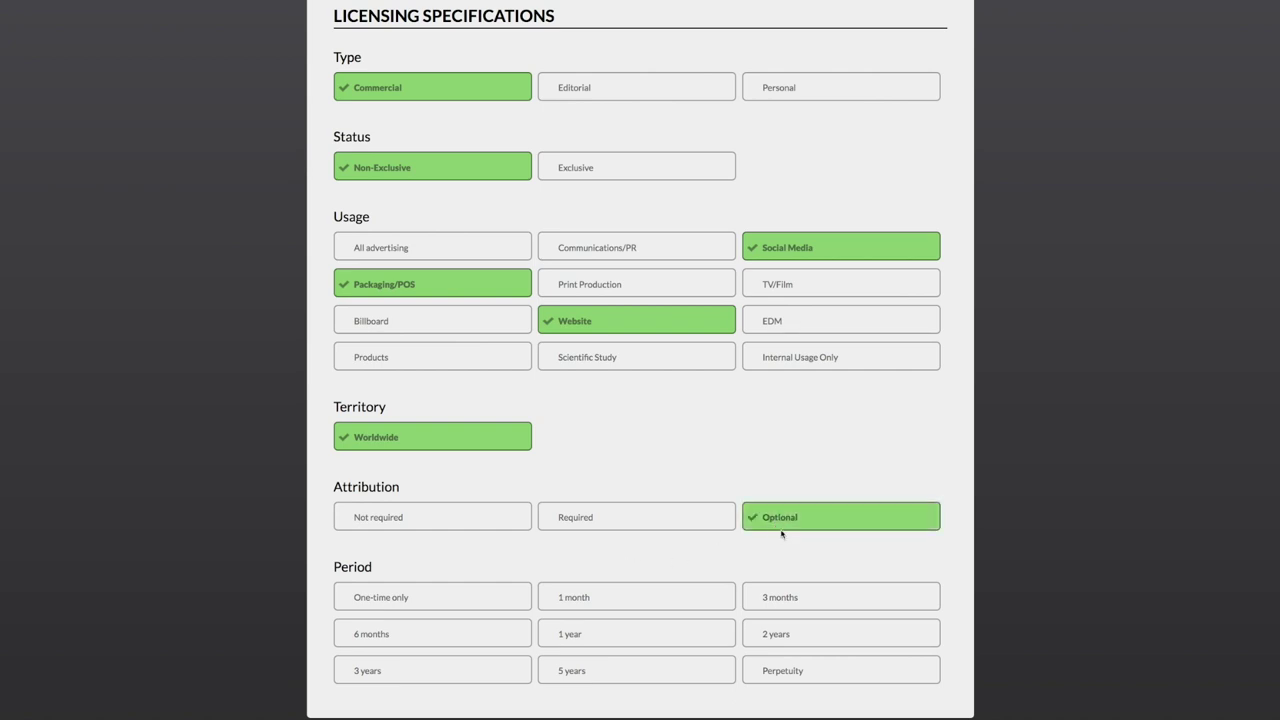
scroll(760, 565, "down", 2)
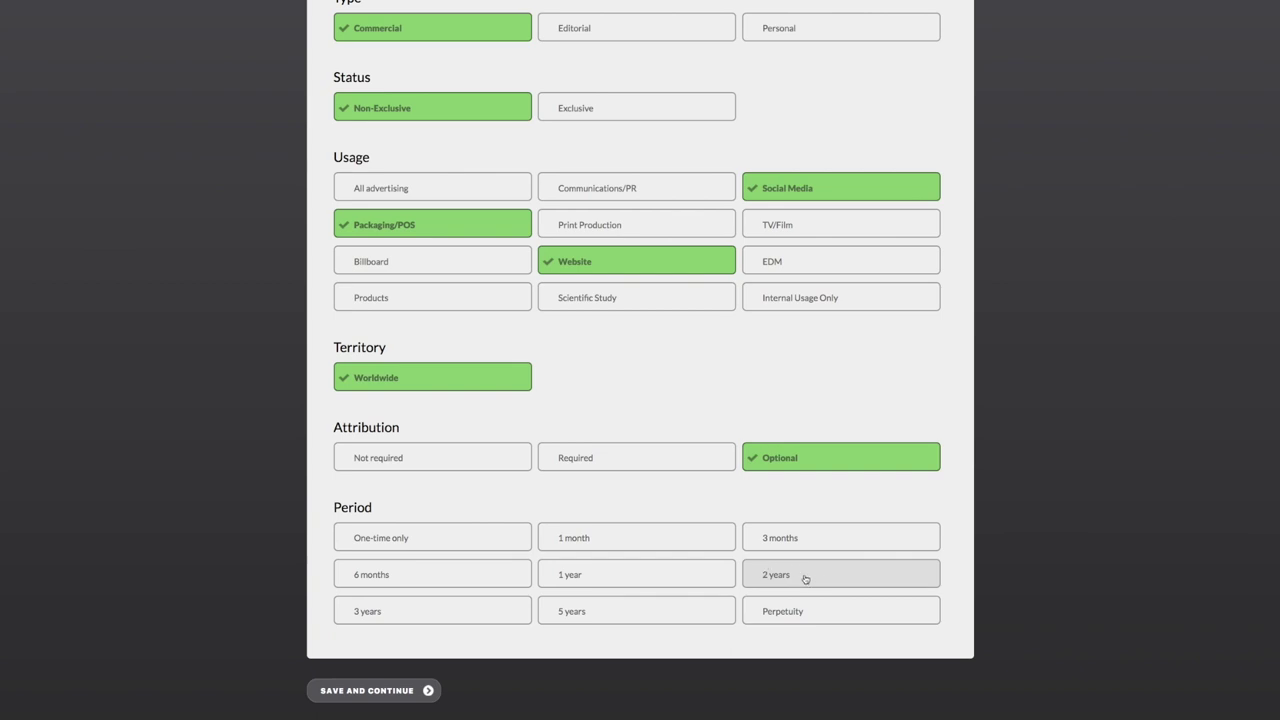
left_click(798, 579)
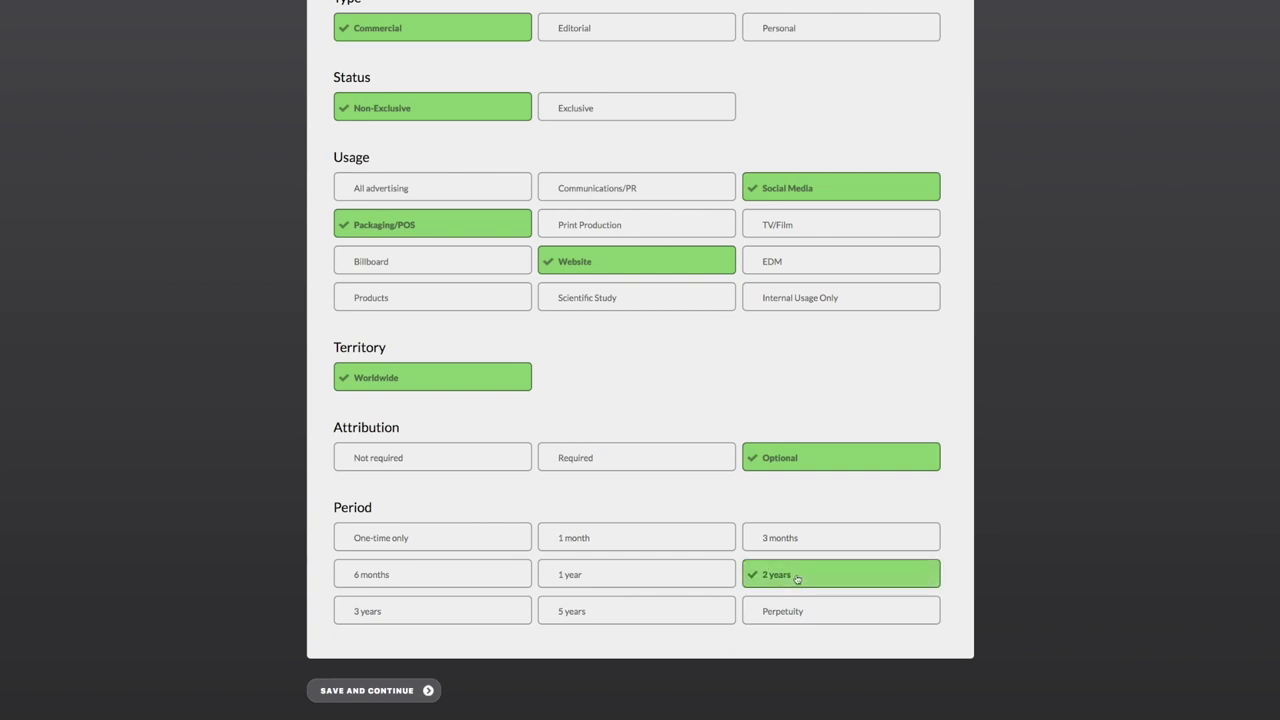
left_click(372, 695)
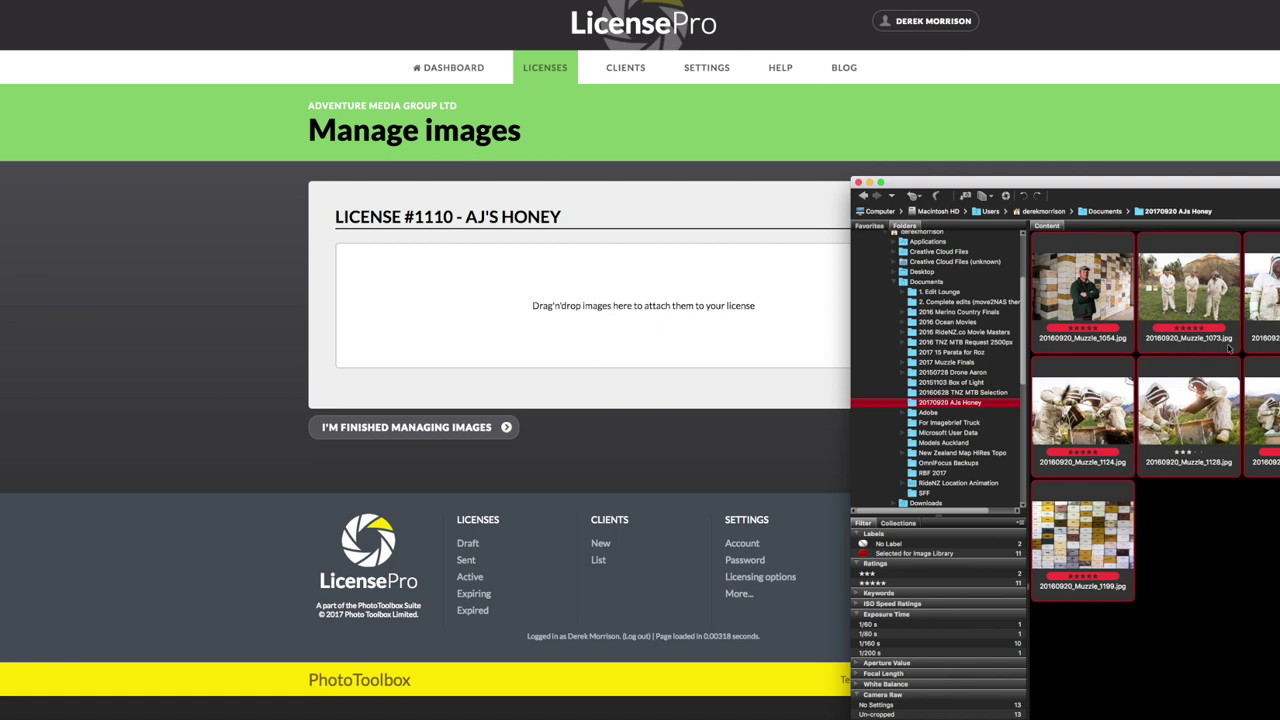
Step: Drag the 13 honey harvest photos from Bridge into the license's image drop zone
left_click_drag(1060, 297, 645, 330)
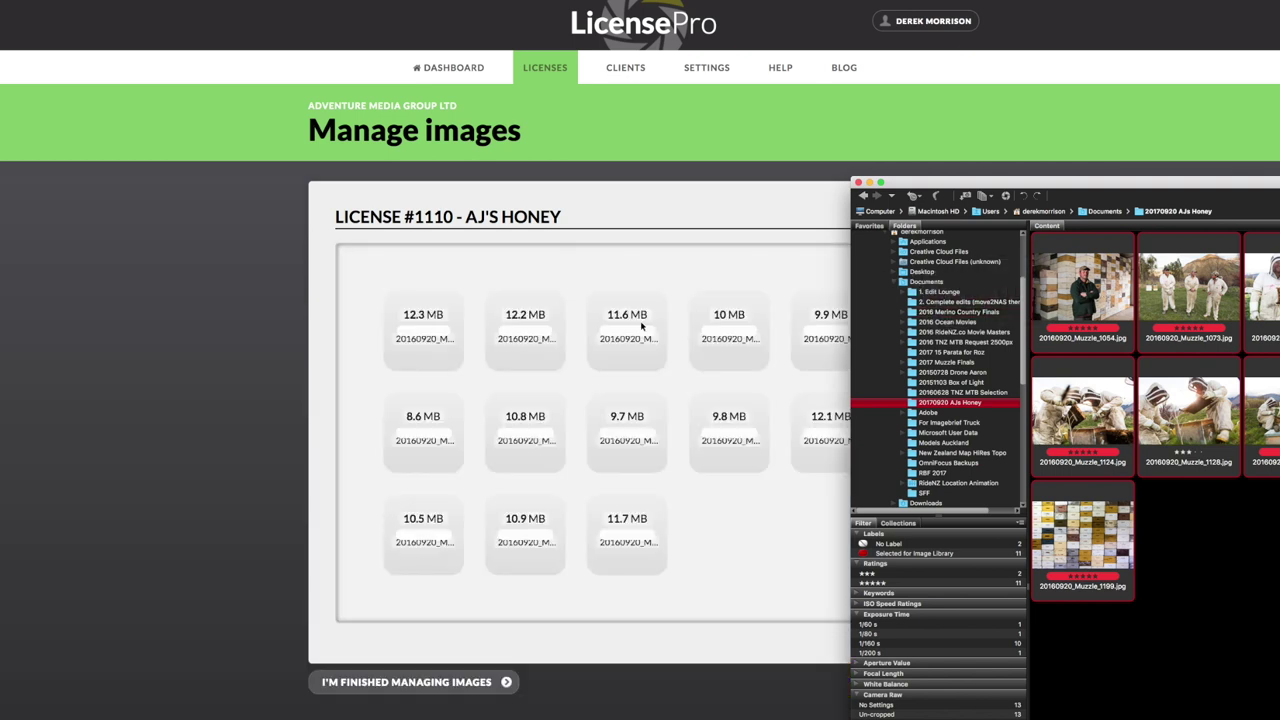
left_click(768, 488)
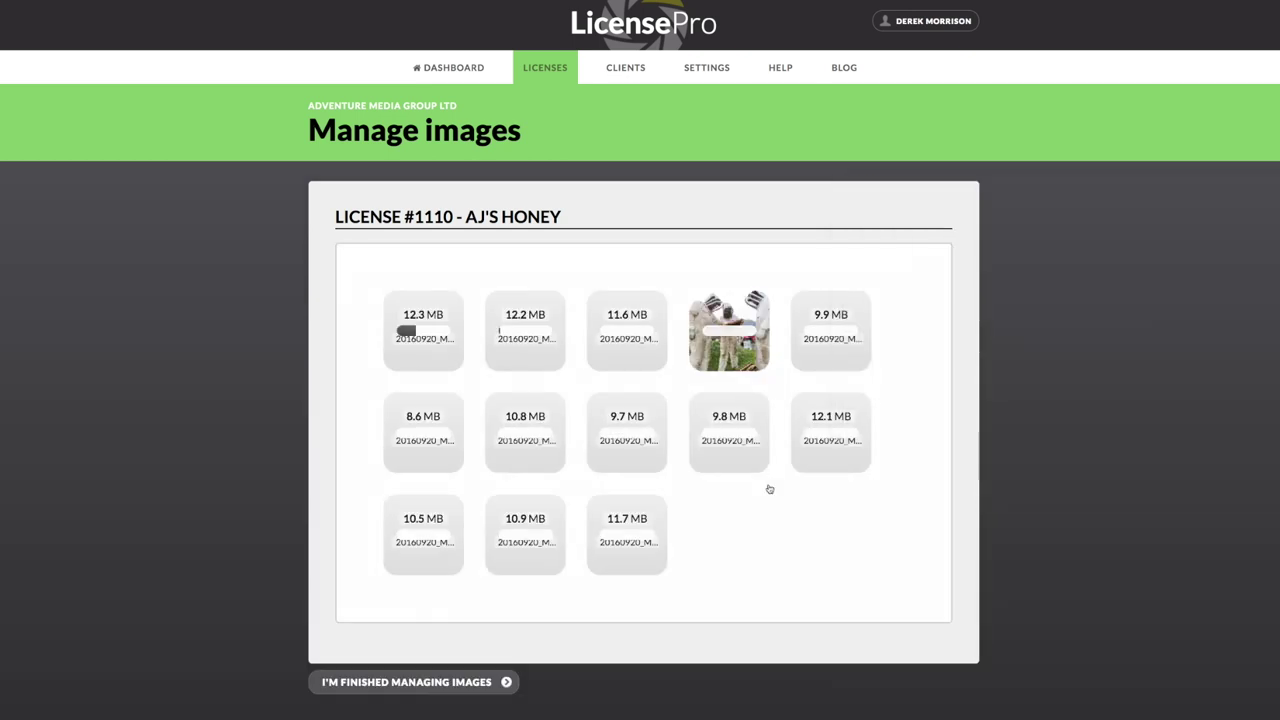
scroll(1026, 322, "down", 2)
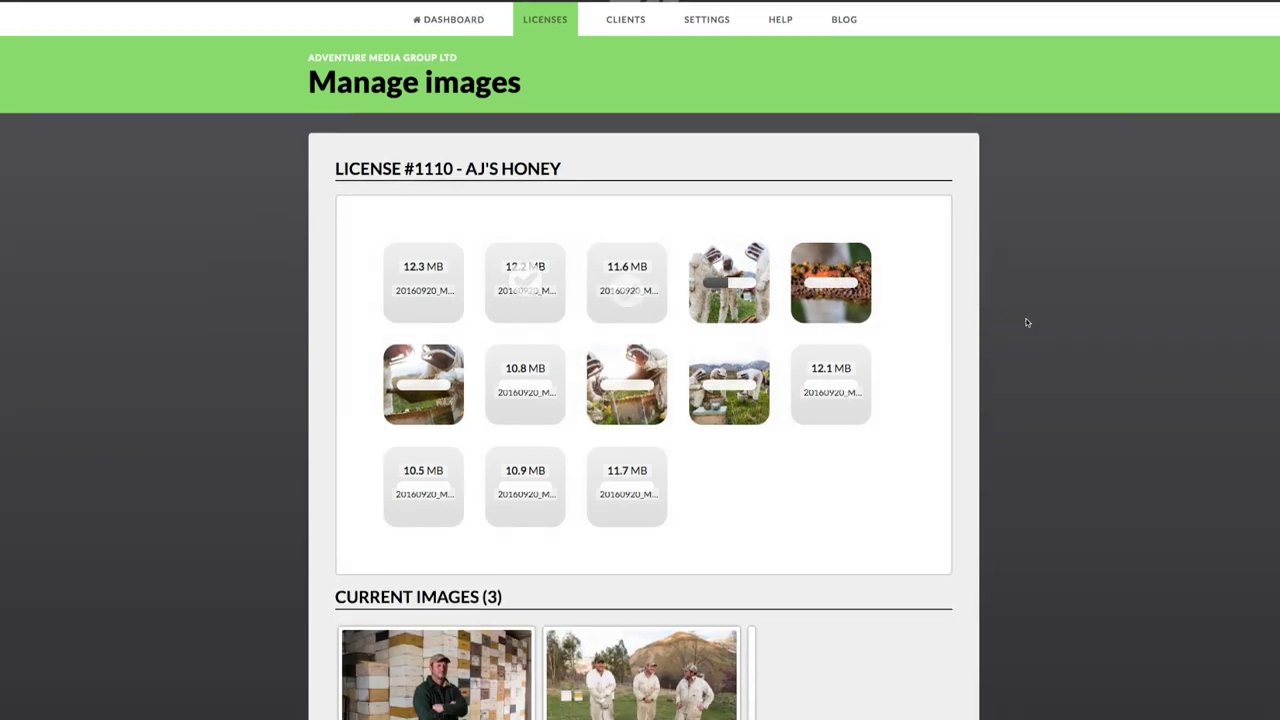
scroll(1026, 322, "down", 1)
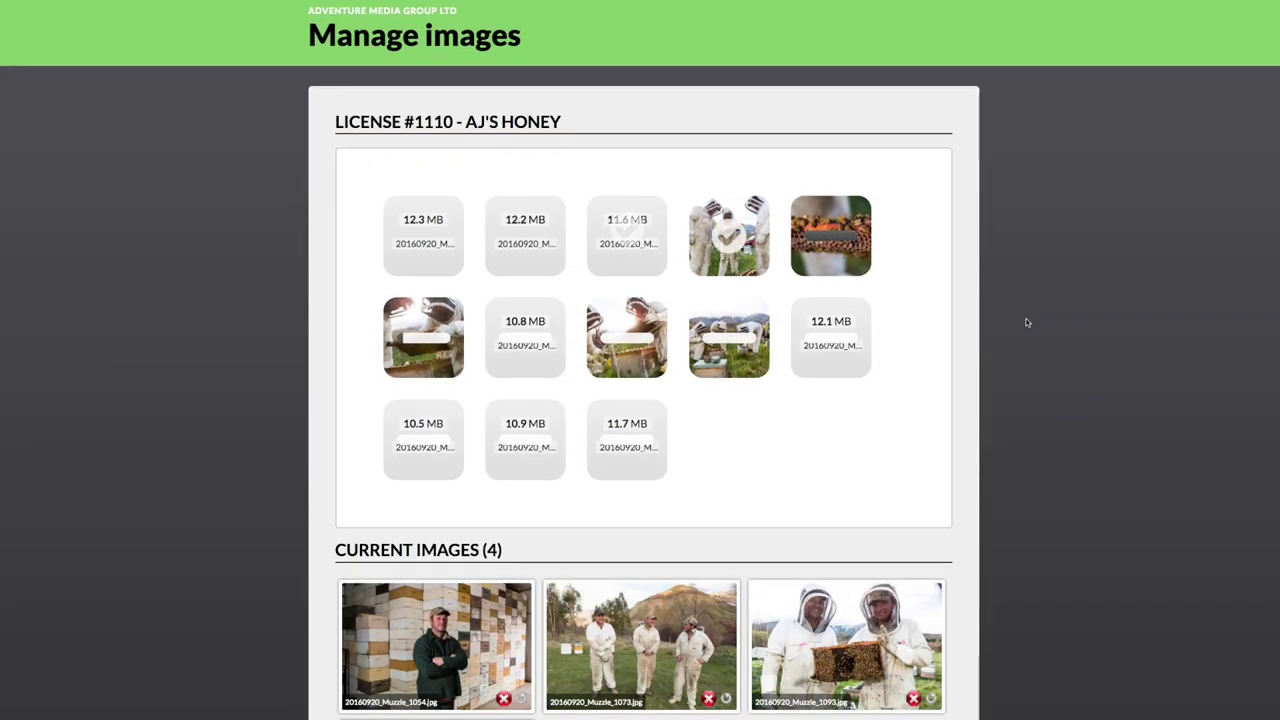
scroll(1026, 322, "down", 1)
scroll(1026, 322, "down", 2)
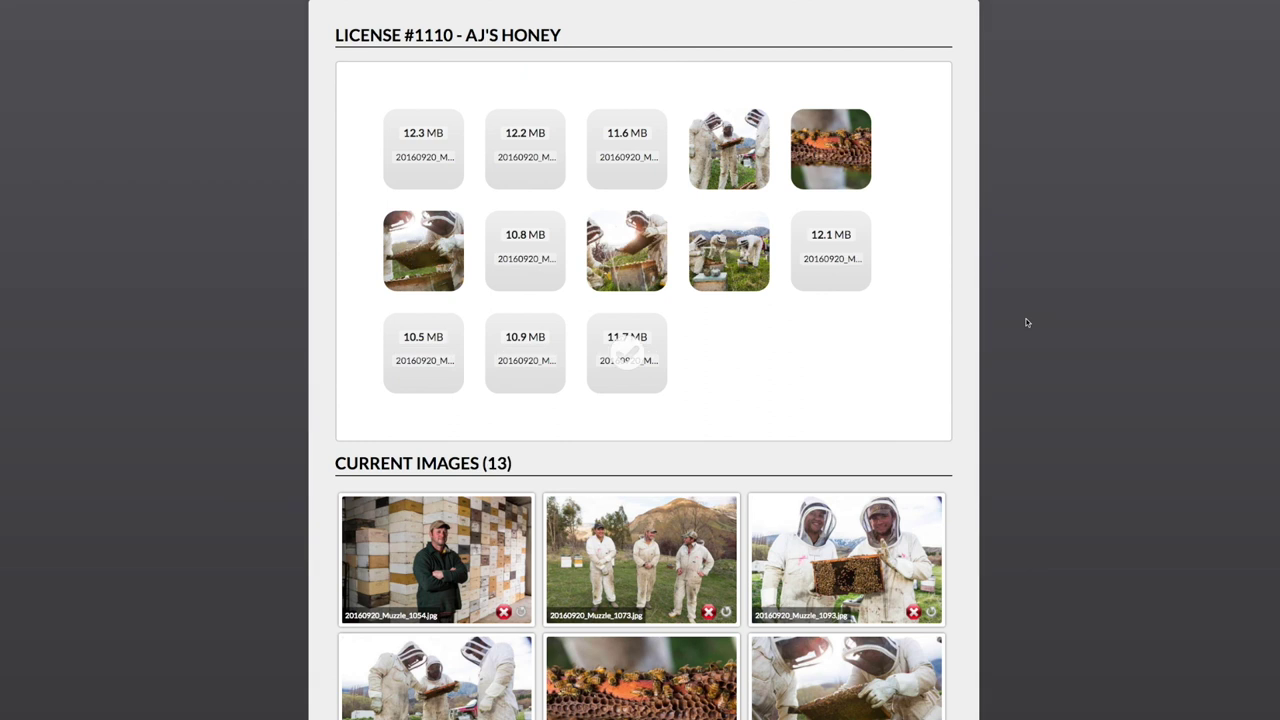
scroll(1026, 322, "down", 10)
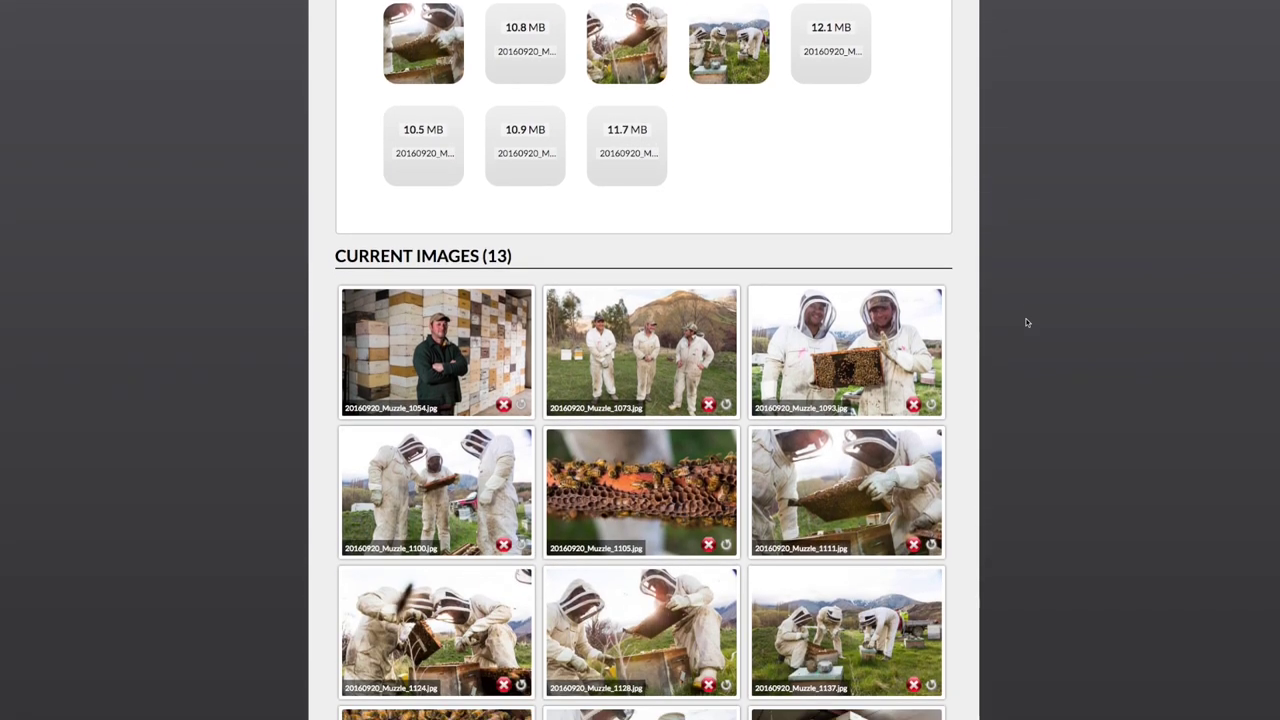
scroll(1026, 322, "down", 3)
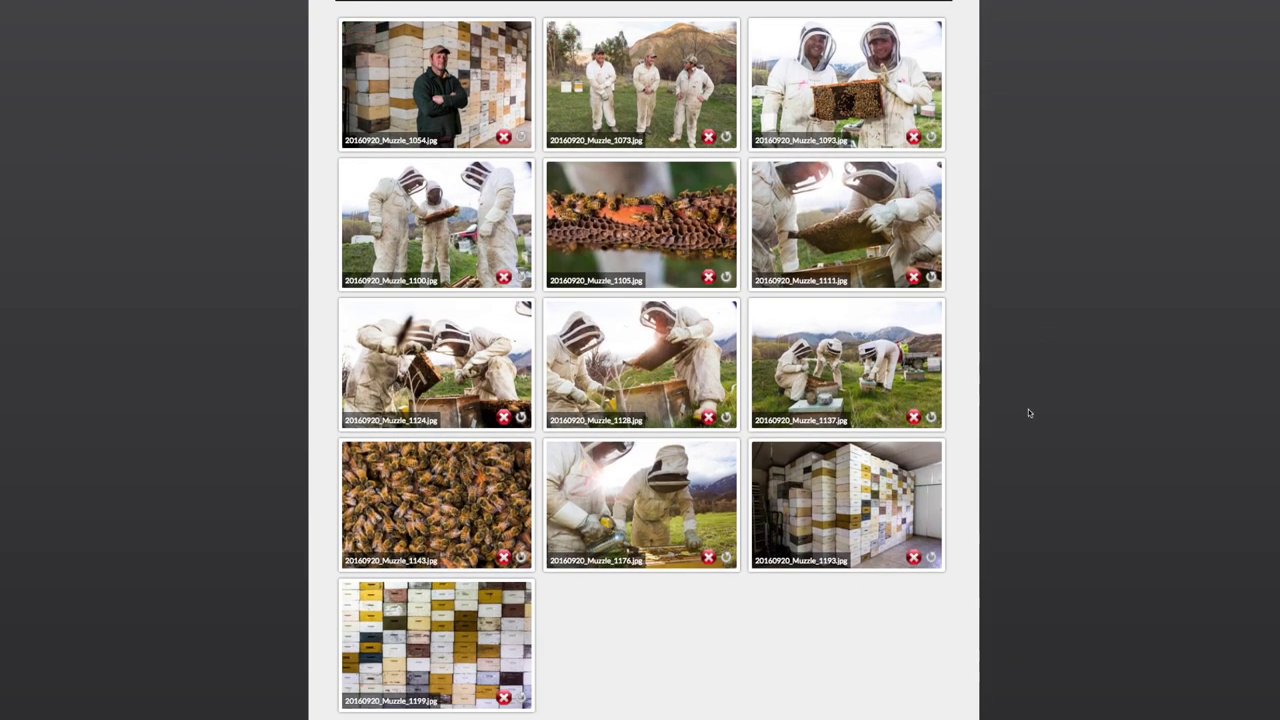
scroll(1079, 387, "down", 2)
scroll(1080, 387, "down", 2)
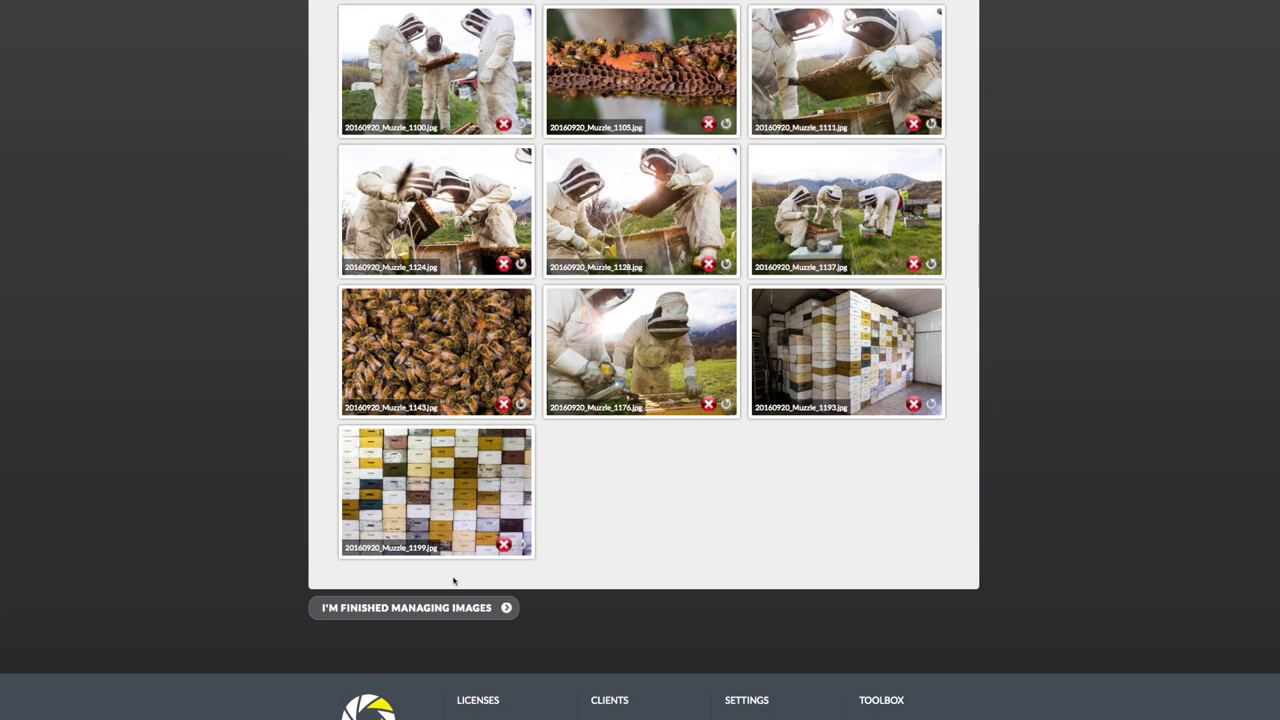
left_click(408, 608)
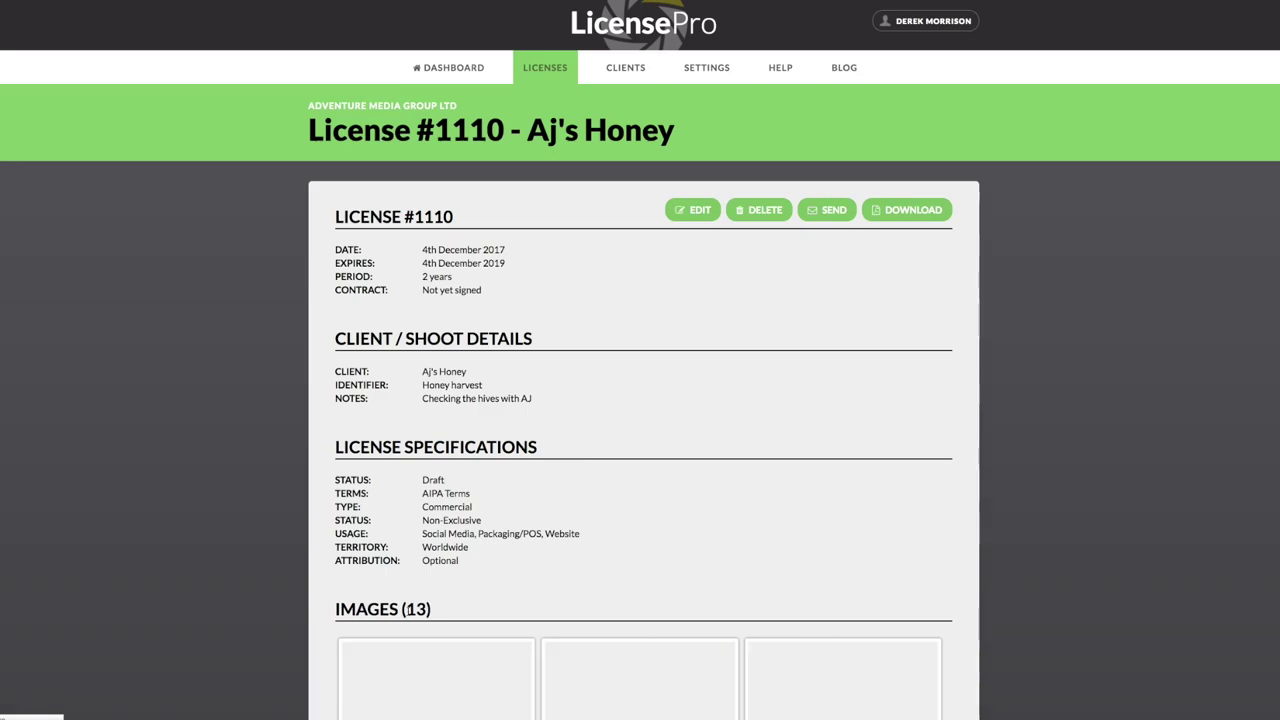
scroll(757, 576, "down", 5)
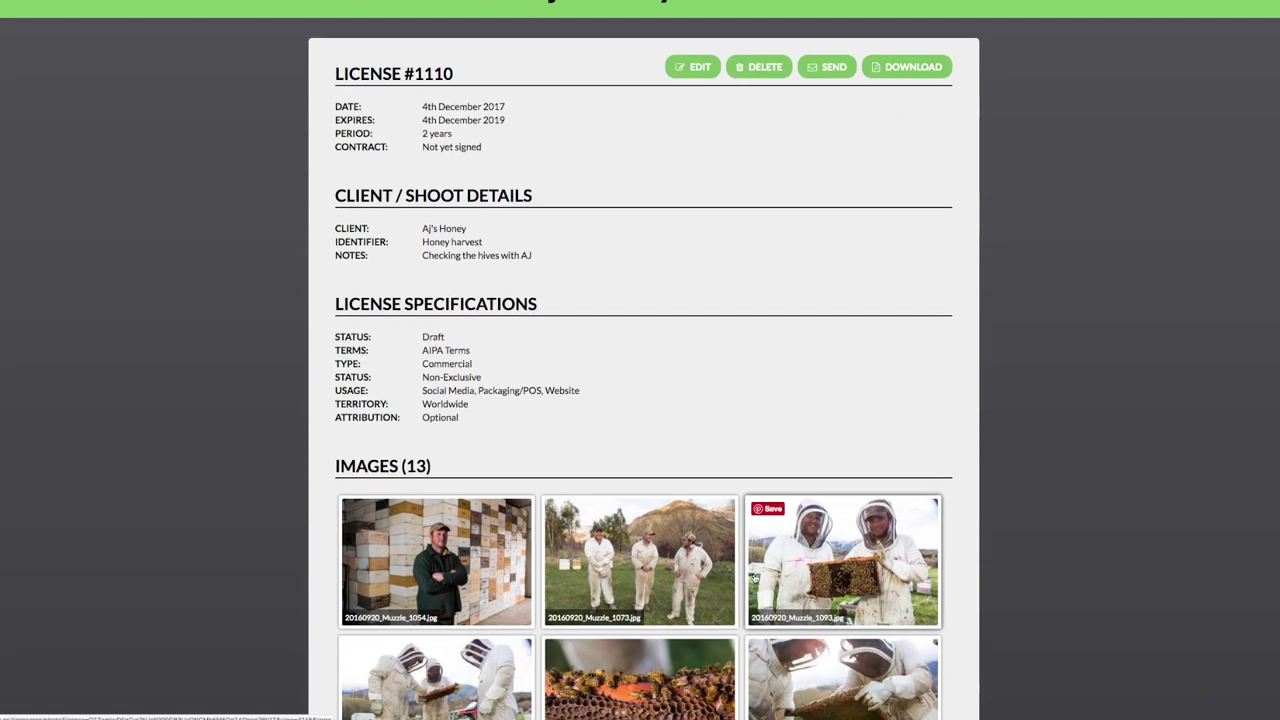
scroll(755, 578, "down", 7)
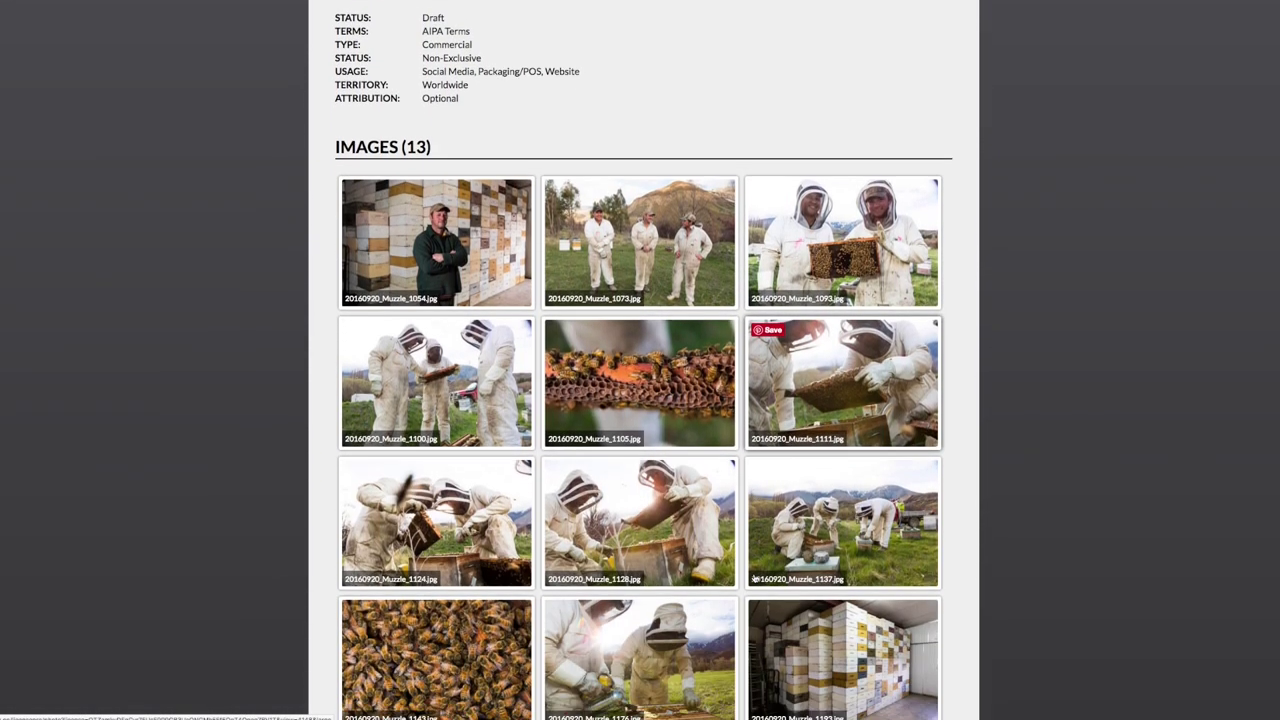
scroll(755, 578, "down", 7)
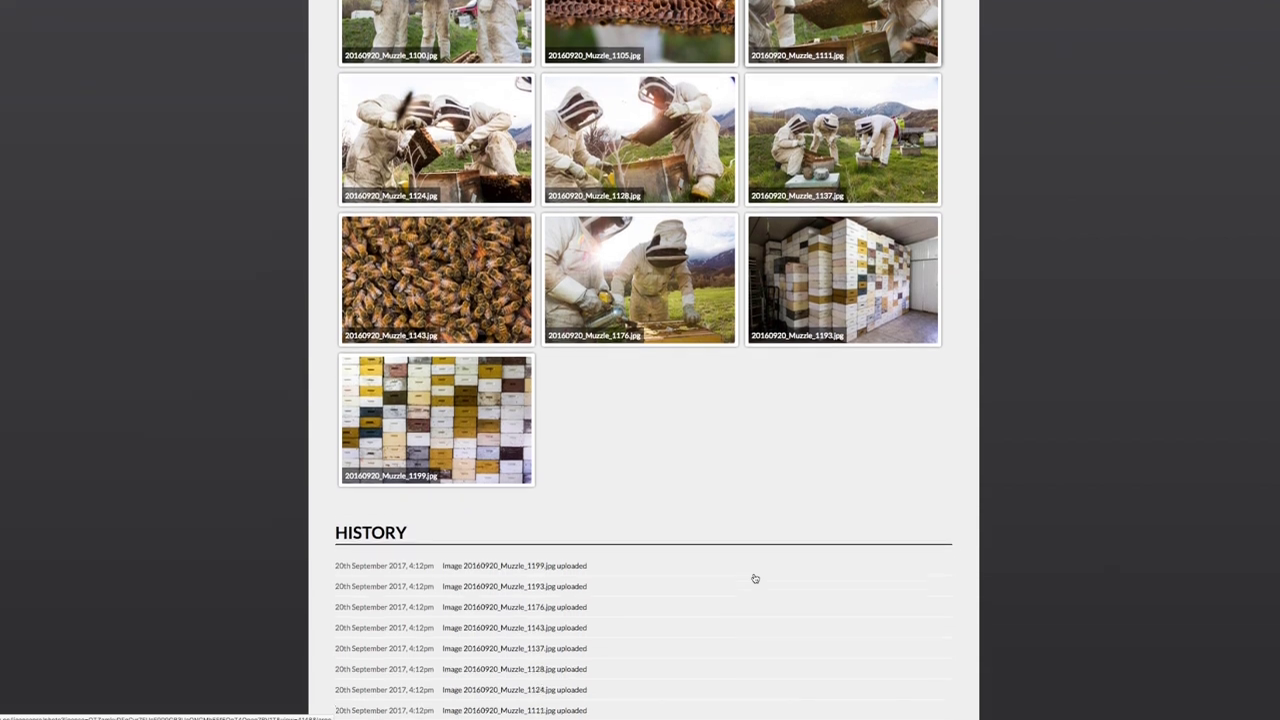
scroll(754, 577, "down", 2)
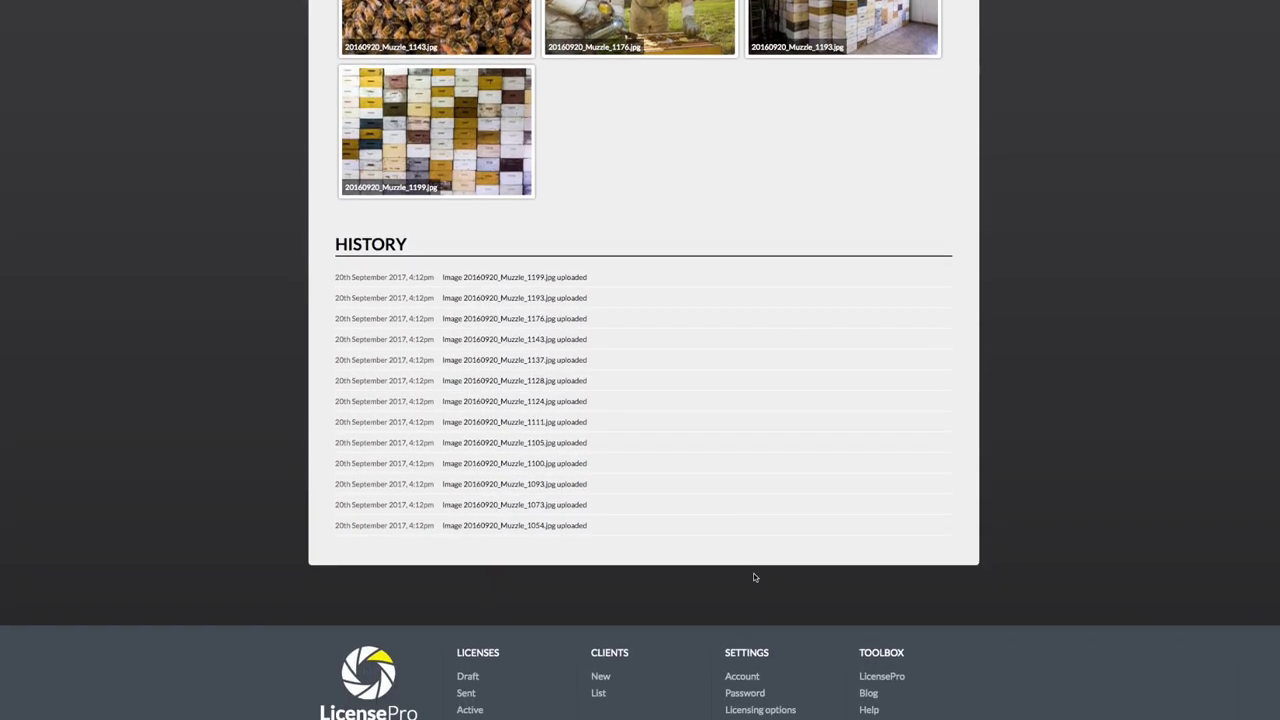
scroll(754, 577, "up", 5)
scroll(754, 577, "up", 8)
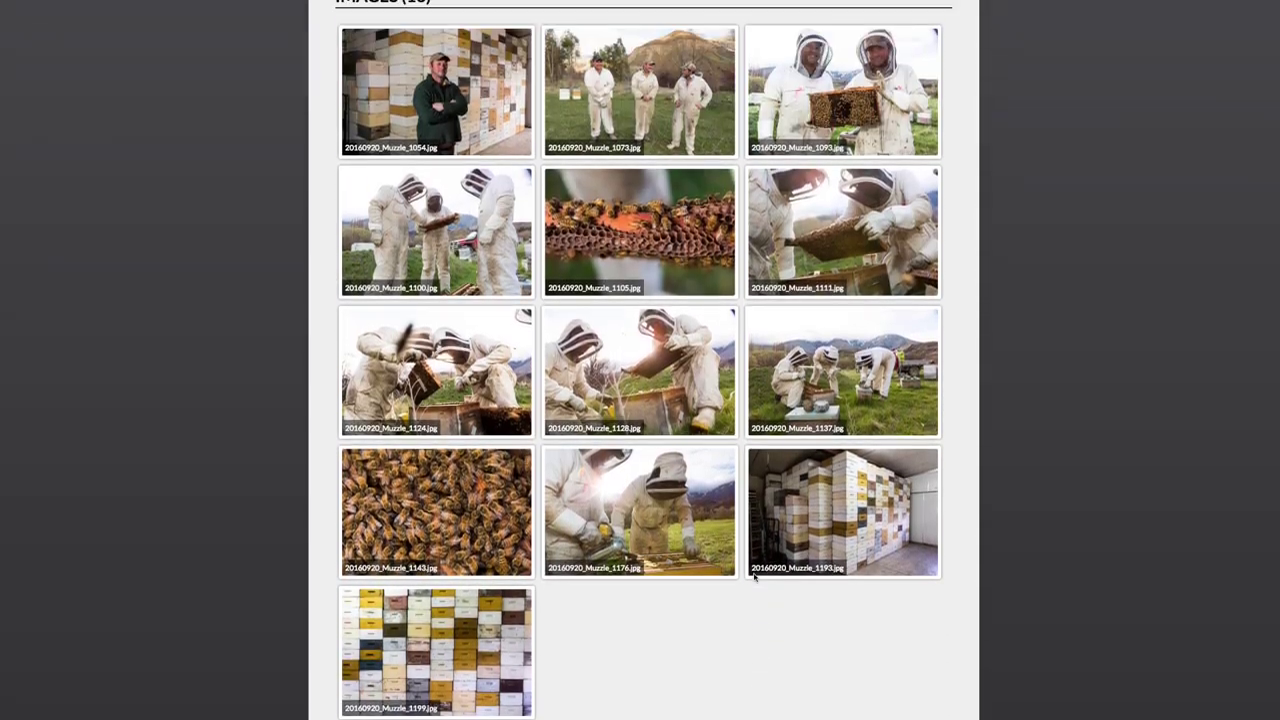
scroll(754, 577, "up", 7)
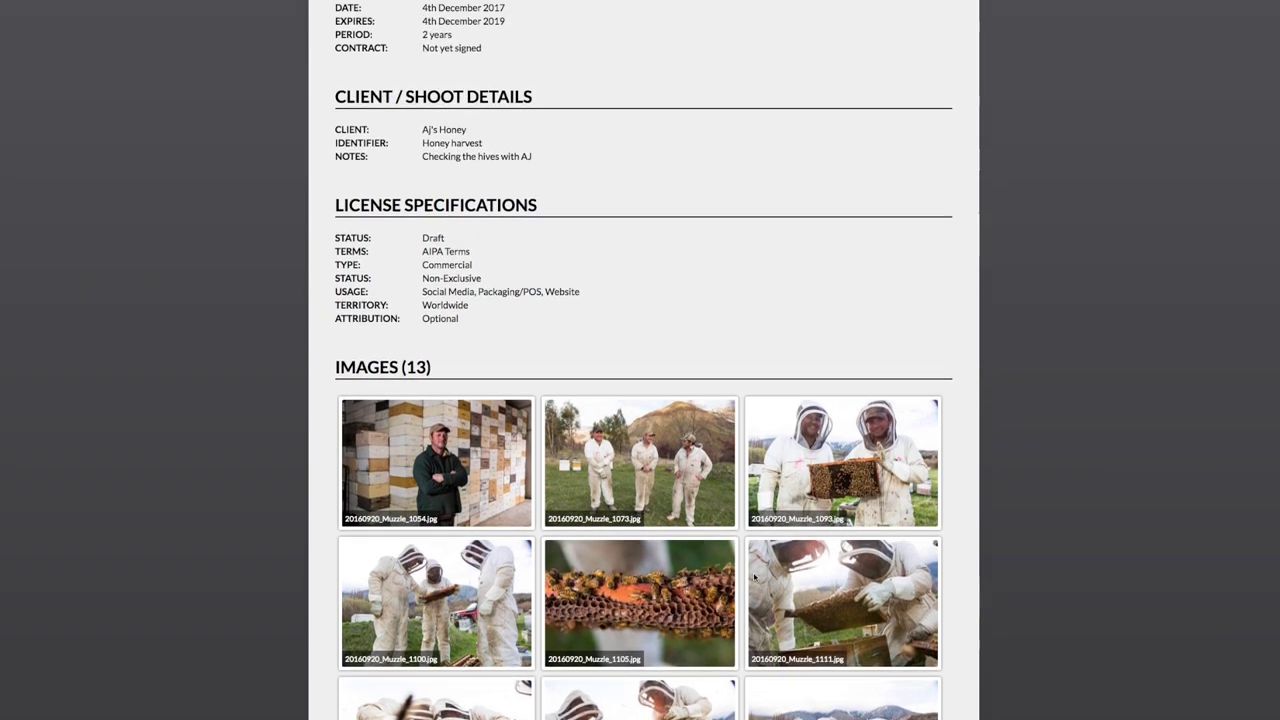
scroll(754, 577, "up", 2)
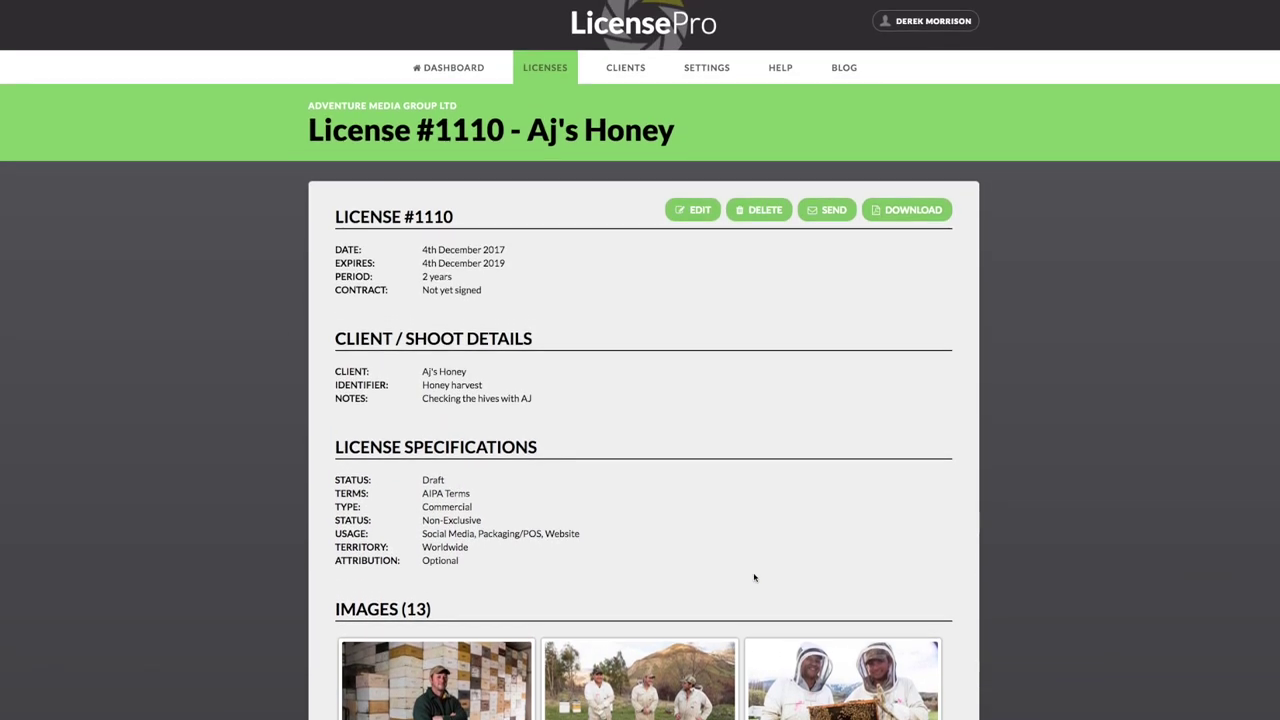
Step: Email License #1110 to the client
left_click(829, 214)
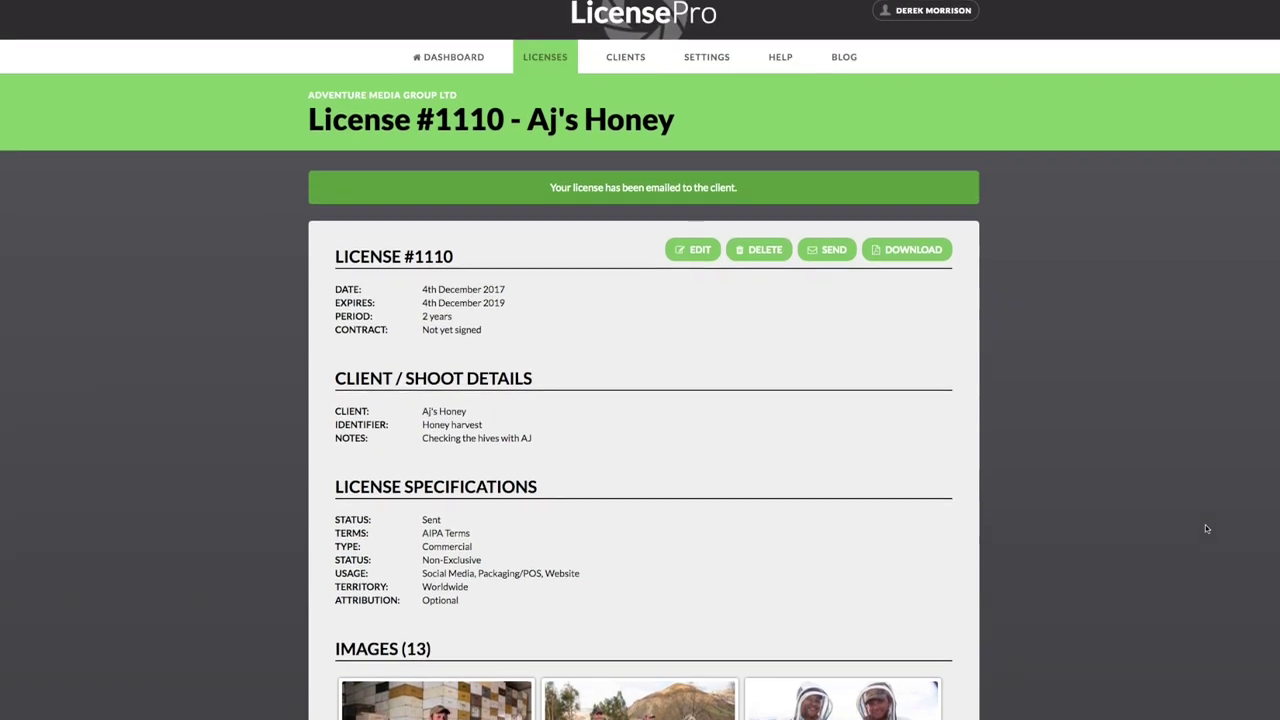
scroll(1206, 529, "up", 1)
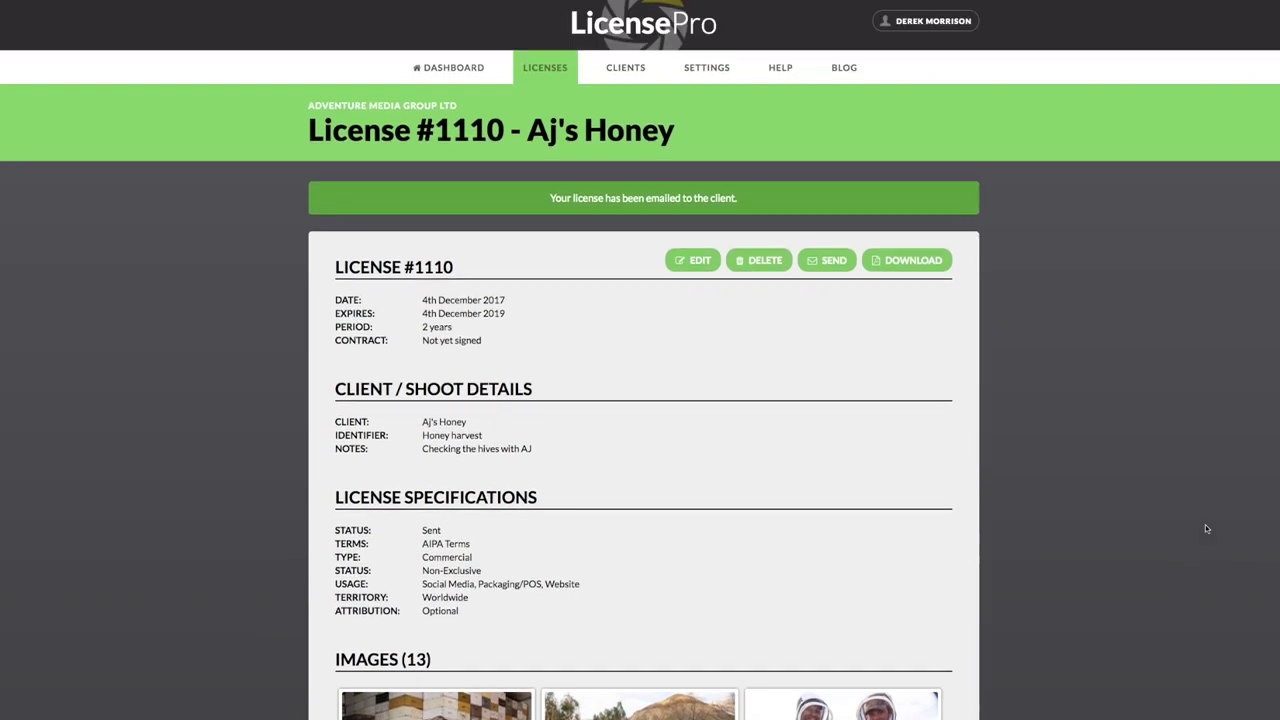
Step: Return to the Dashboard and open the Sent Licenses list
left_click(459, 73)
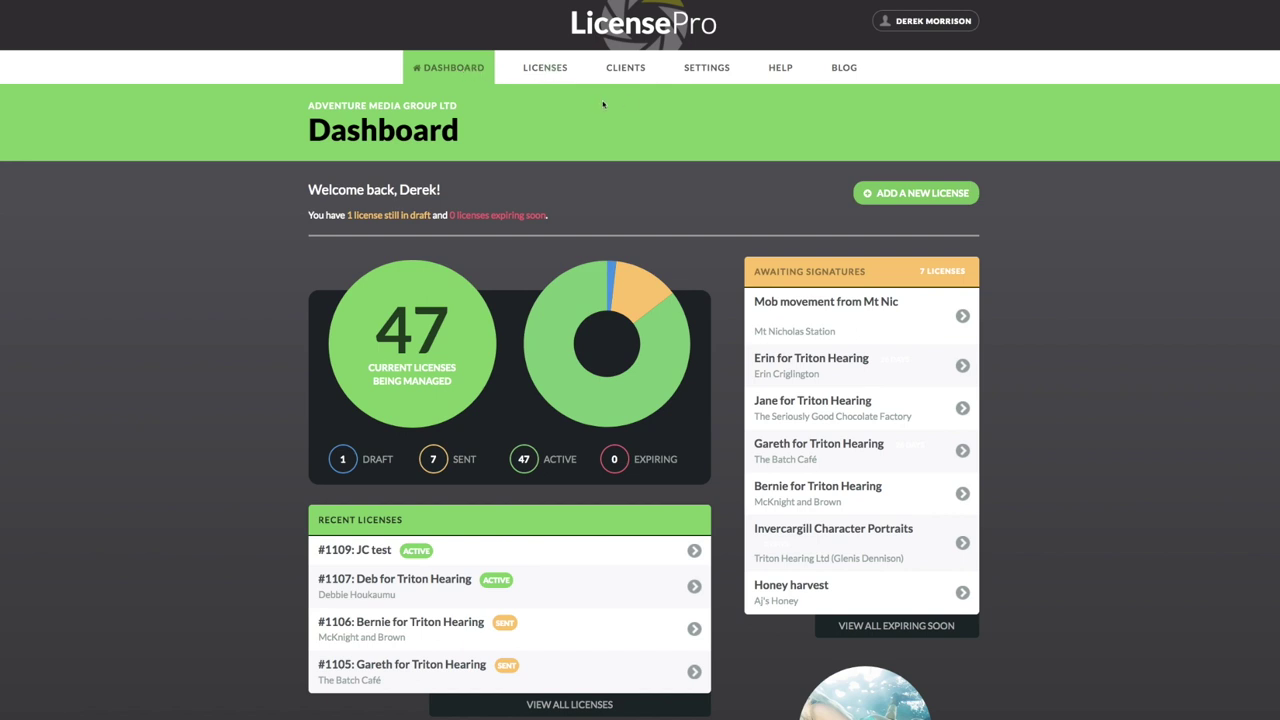
left_click(440, 468)
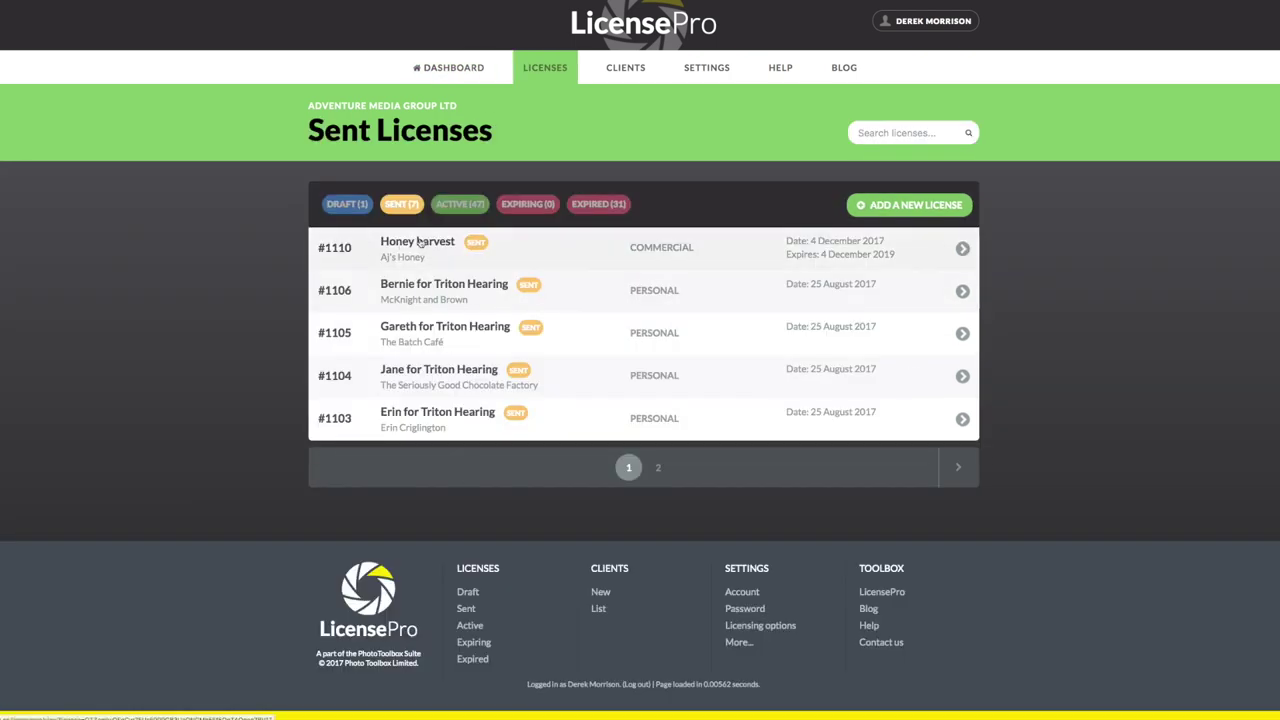